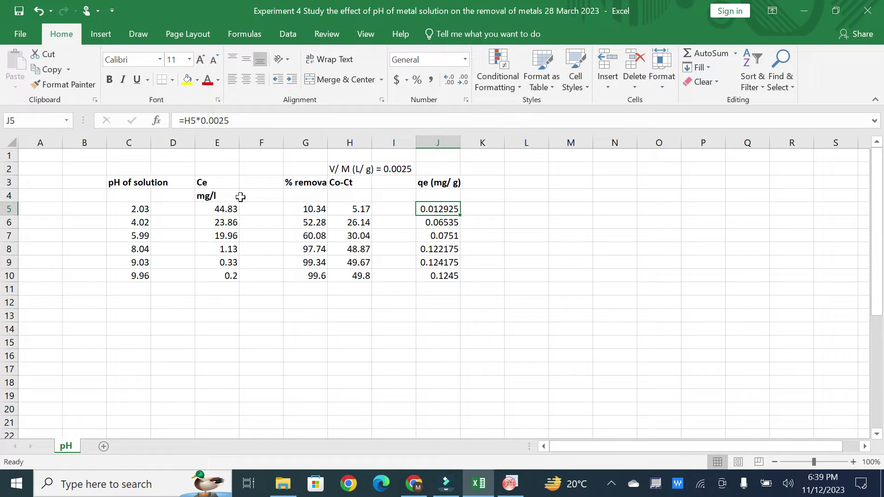
# Step: Check the % removal and qe headings, copy pH cells C5:C10 (2.03–9.96), and switch to OriginPro
pyautogui.click(302, 180)
pyautogui.click(442, 181)
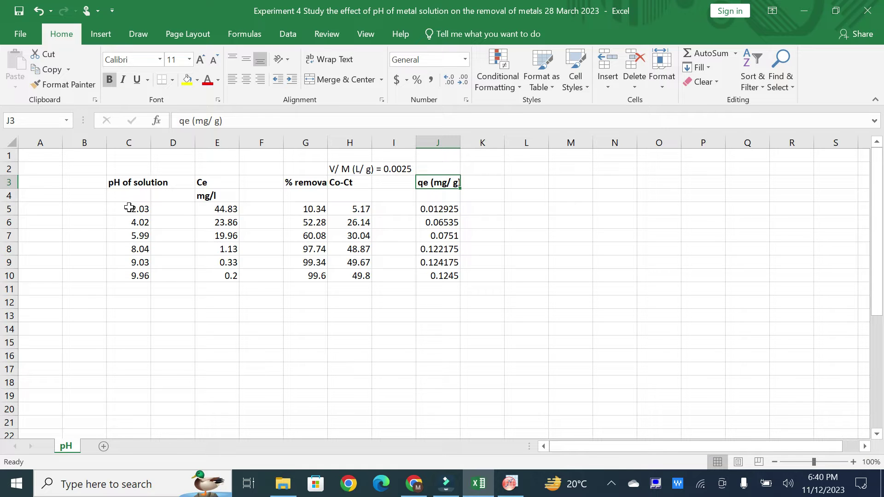
pyautogui.moveTo(131, 209); pyautogui.dragTo(134, 273)
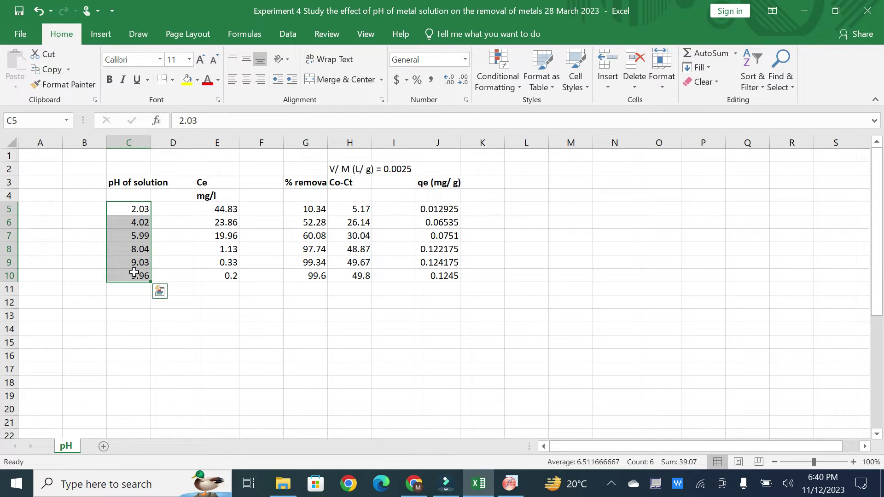
pyautogui.hotkey('ctrl', 'c')
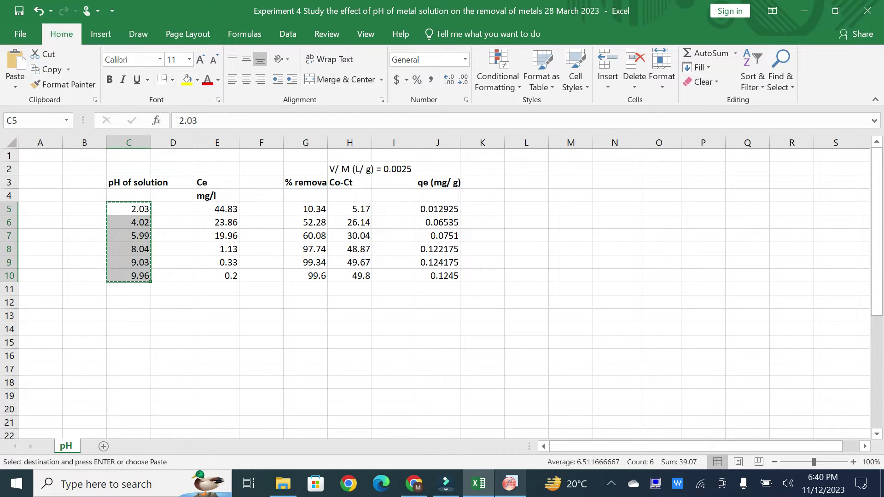
pyautogui.click(510, 483)
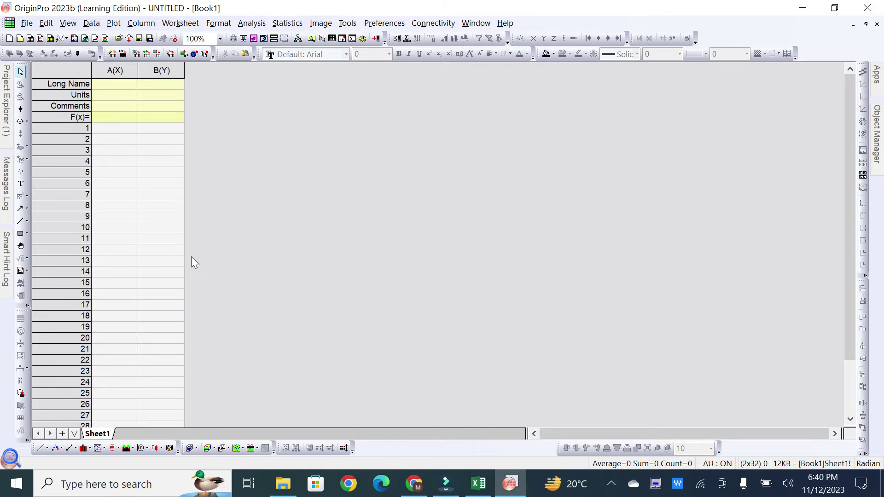
# Step: Paste the pH values into column A and give it the long name pH
pyautogui.click(123, 126)
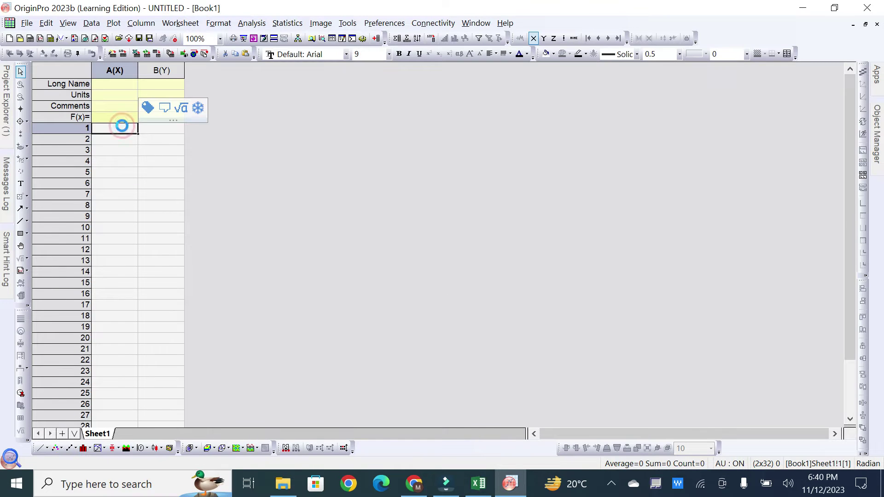
pyautogui.hotkey('ctrl', 'v')
pyautogui.click(120, 82)
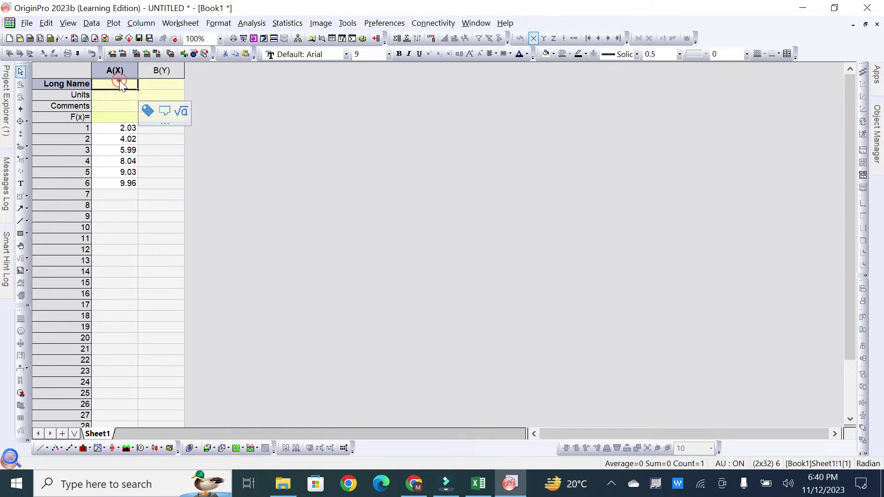
pyautogui.write('pH')
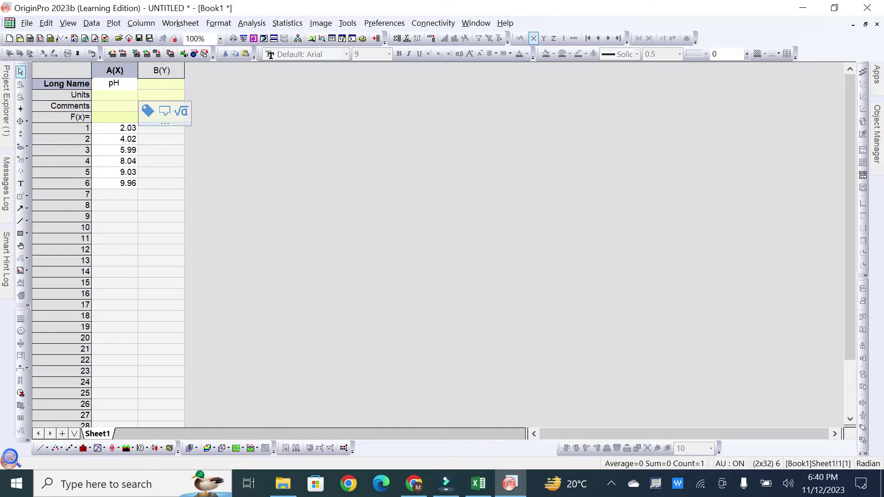
# Step: Copy the % removal values G5:G10 from Excel and dismiss Origin's multi-area paste warning
pyautogui.click(477, 486)
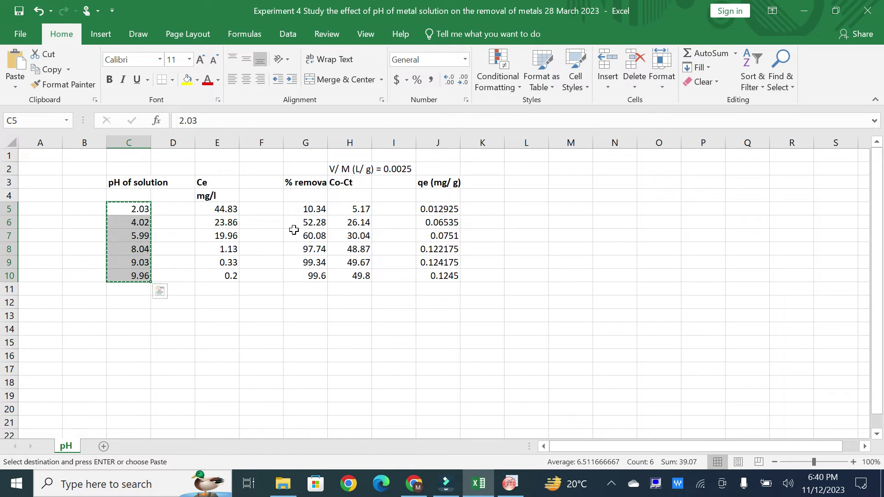
pyautogui.moveTo(311, 206); pyautogui.dragTo(313, 269)
pyautogui.hotkey('ctrl', 'c')
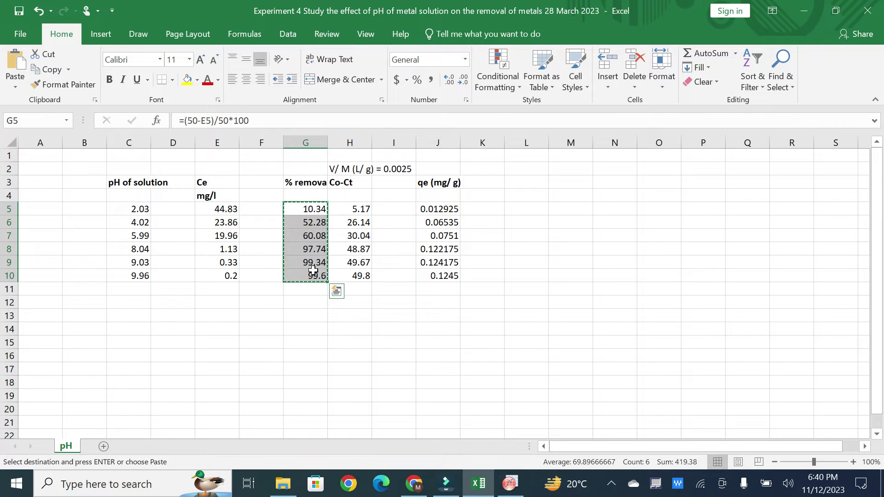
pyautogui.hotkey('alt', 'Tab')
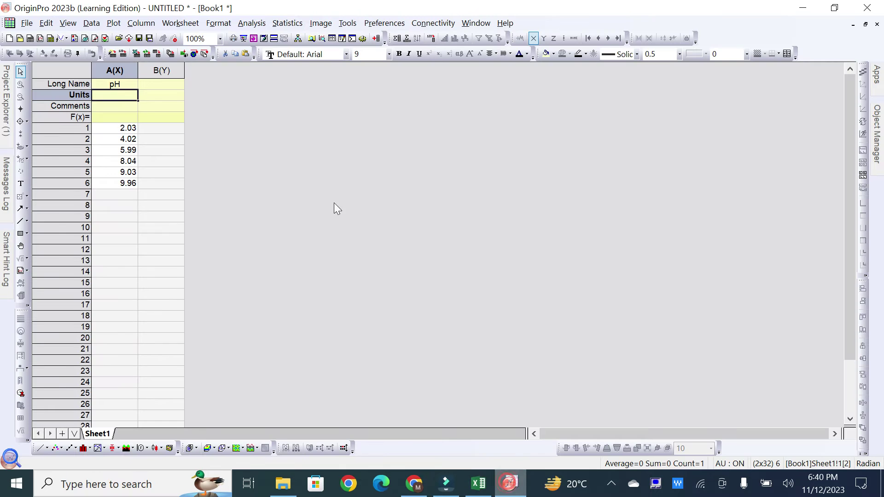
pyautogui.keyDown('ctrl'); pyautogui.click(156, 125); pyautogui.keyUp('ctrl')
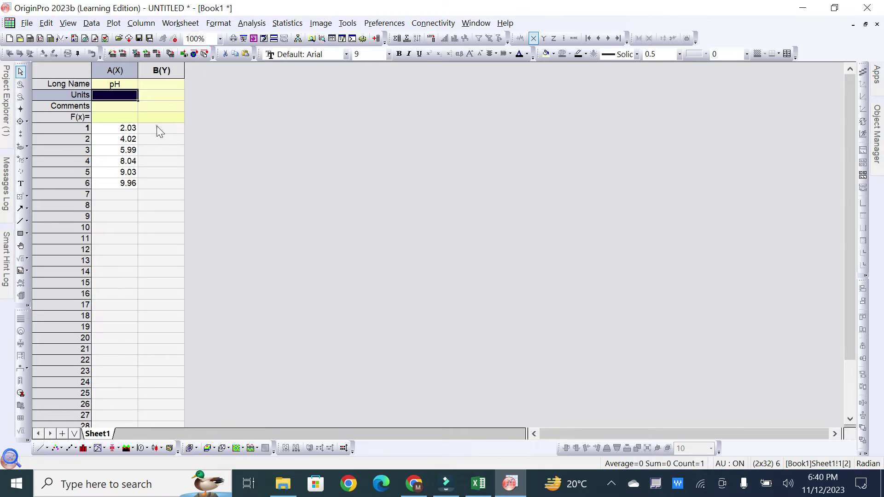
pyautogui.hotkey('ctrl', 'v')
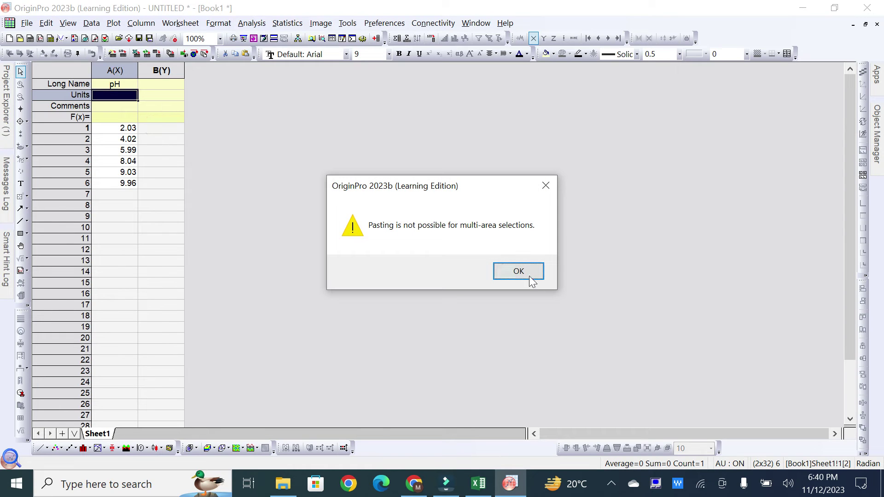
pyautogui.click(183, 155)
pyautogui.click(533, 275)
# Step: Paste the % removal values into column B and name it % Removal
pyautogui.click(158, 132)
pyautogui.hotkey('ctrl', 'v')
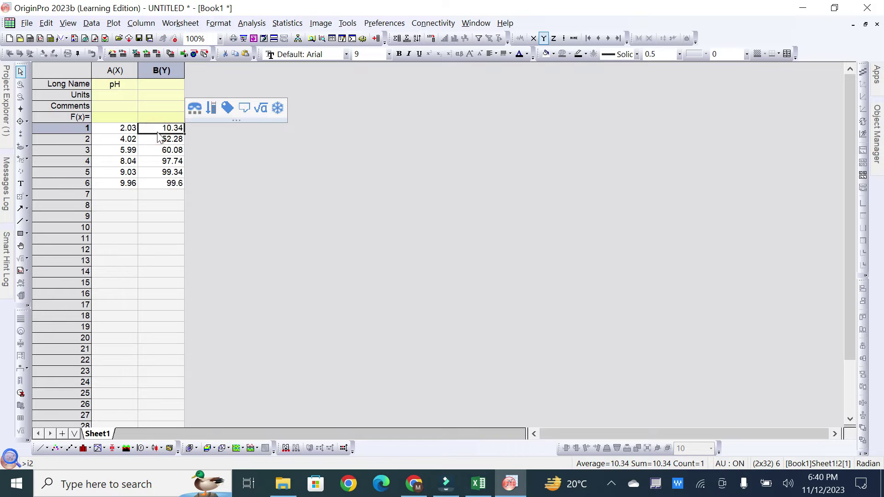
pyautogui.click(161, 84)
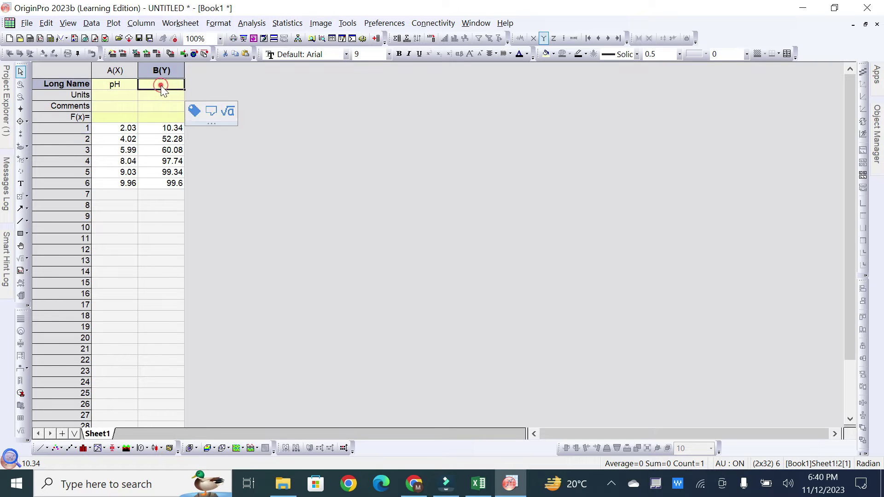
pyautogui.write('% Re')
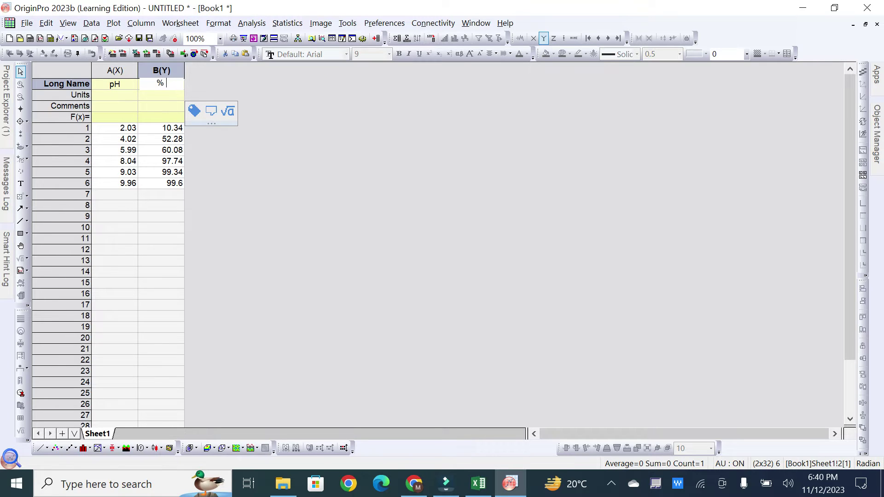
pyautogui.write('moval')
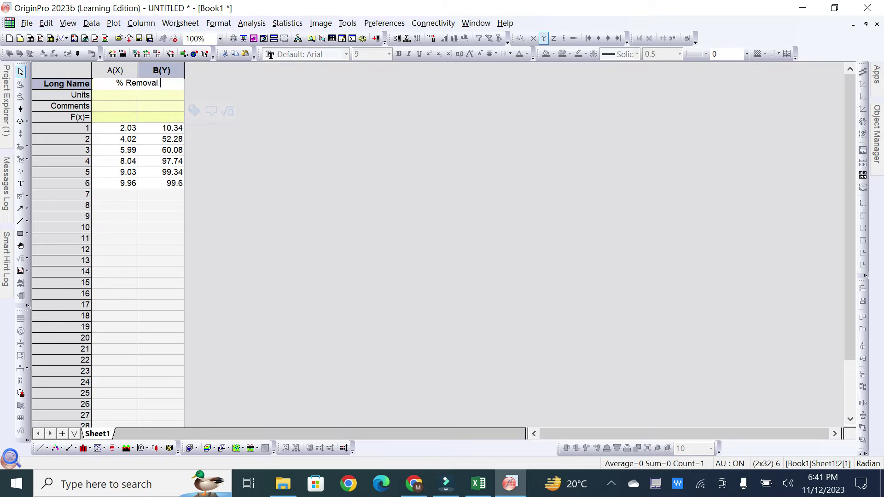
pyautogui.click(159, 186)
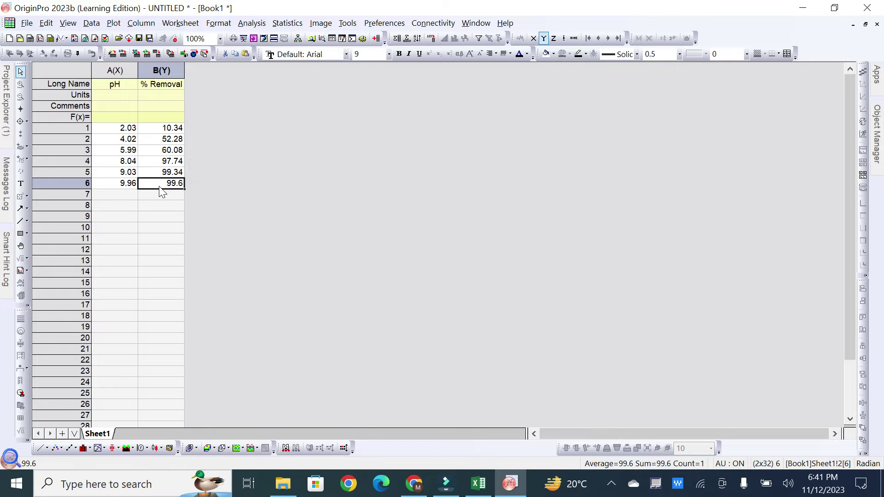
# Step: Add one new empty column at the end of the worksheet
pyautogui.hotkey('ctrl', 'd')
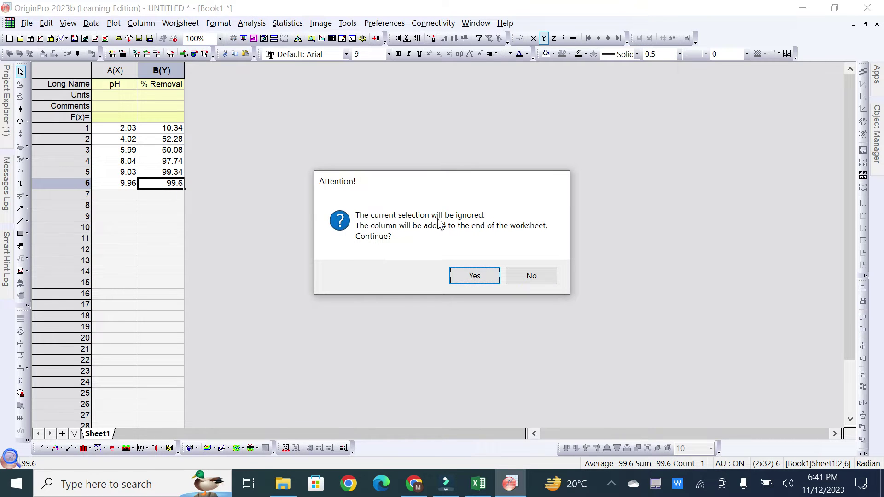
pyautogui.press('Return')
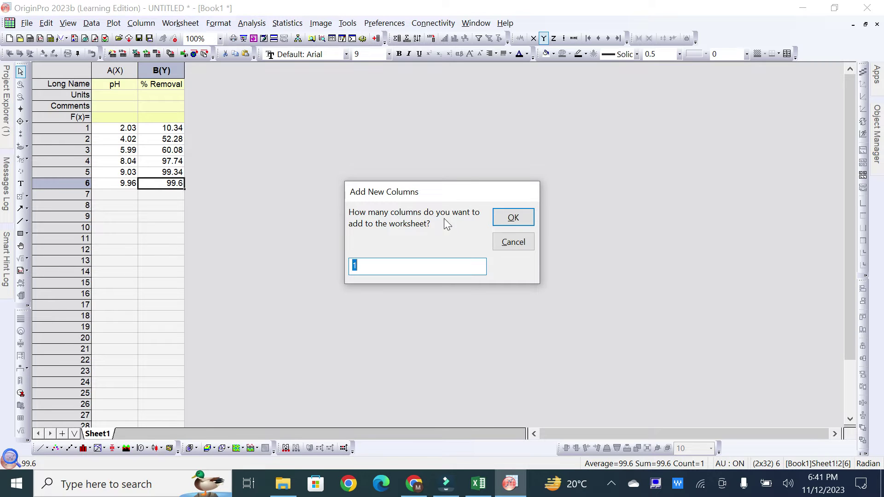
pyautogui.click(513, 228)
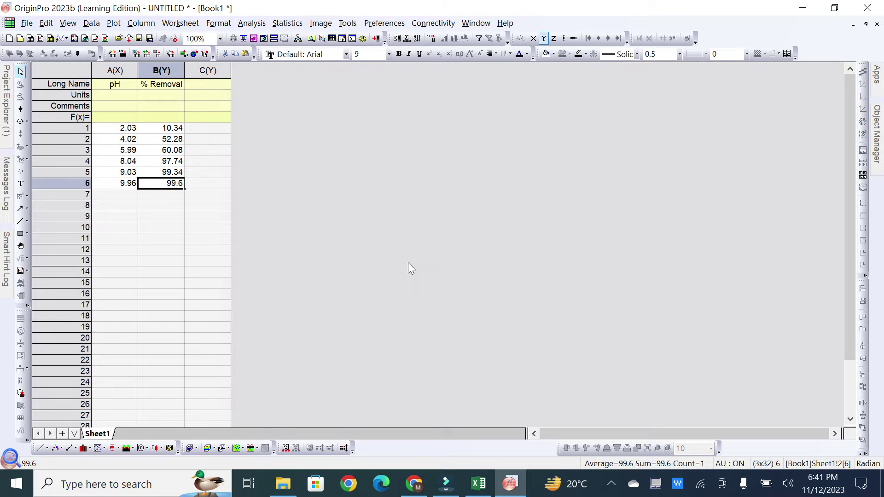
pyautogui.click(478, 484)
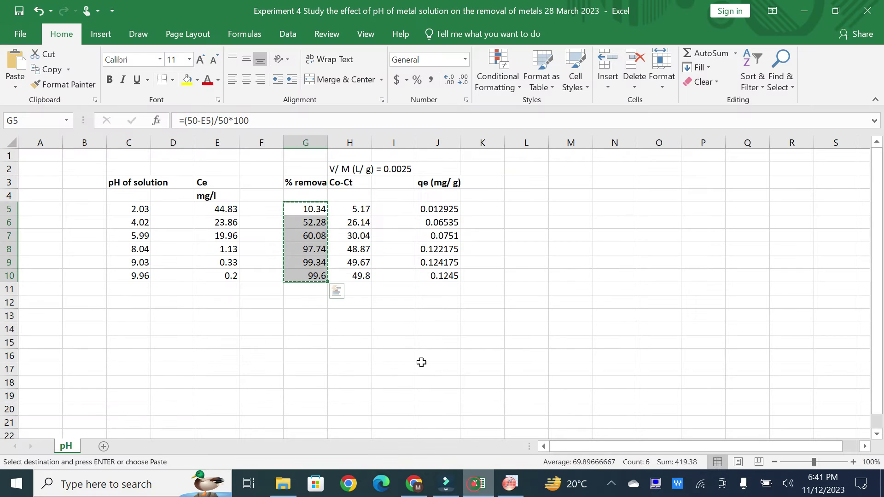
# Step: Copy the qe values J5:J10 from Excel into column C of the Origin worksheet
pyautogui.moveTo(438, 209); pyautogui.dragTo(439, 271)
pyautogui.hotkey('ctrl', 'c')
pyautogui.click(510, 483)
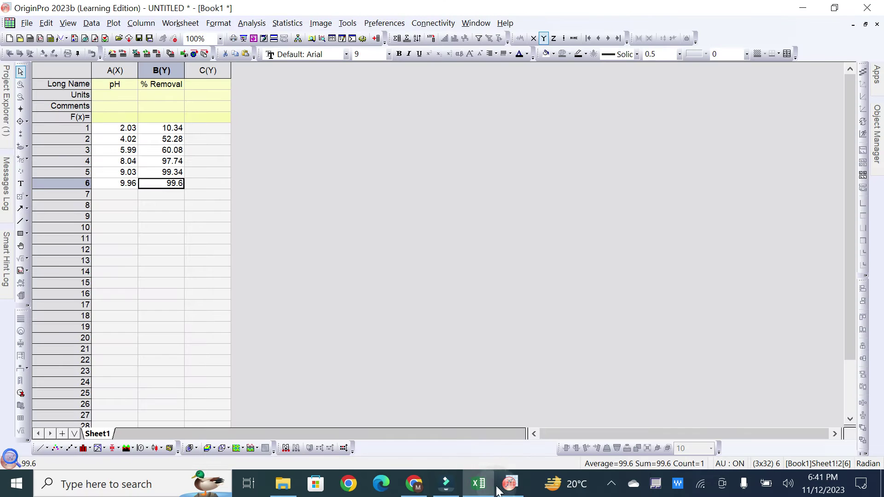
pyautogui.click(219, 128)
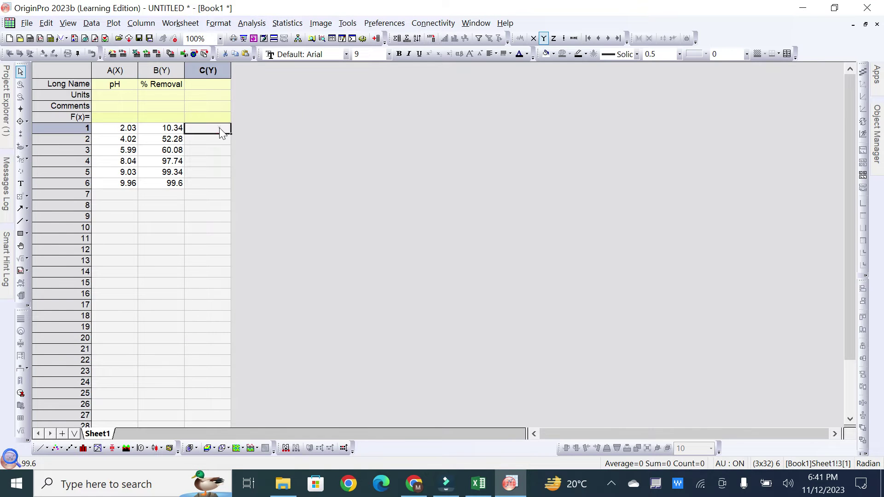
pyautogui.hotkey('ctrl', 'v')
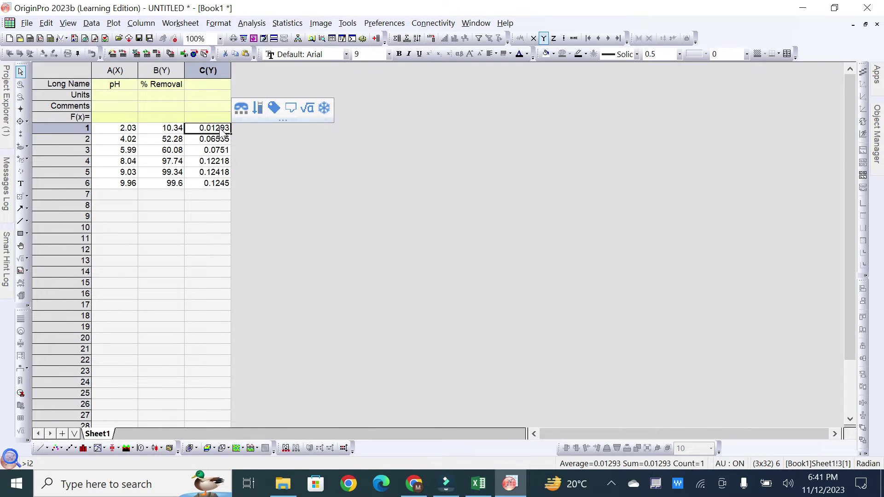
# Step: Give column C the long name Ce with units (mg/g), then select columns A–C
pyautogui.click(206, 86)
pyautogui.write('Ce')
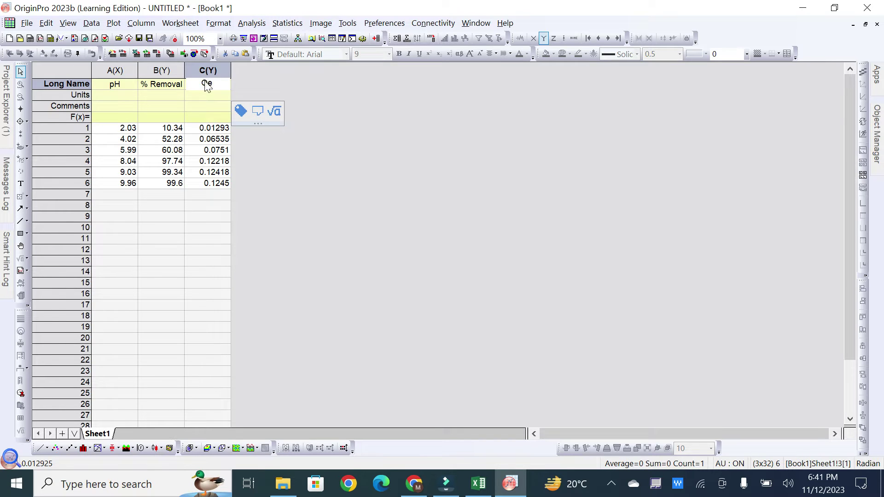
pyautogui.press('Return')
pyautogui.write('(mg/')
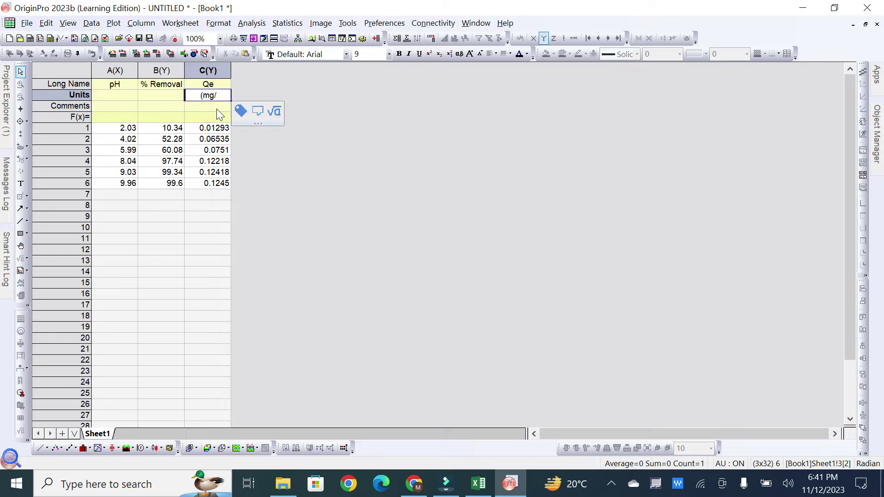
pyautogui.write('g)')
pyautogui.press('Return')
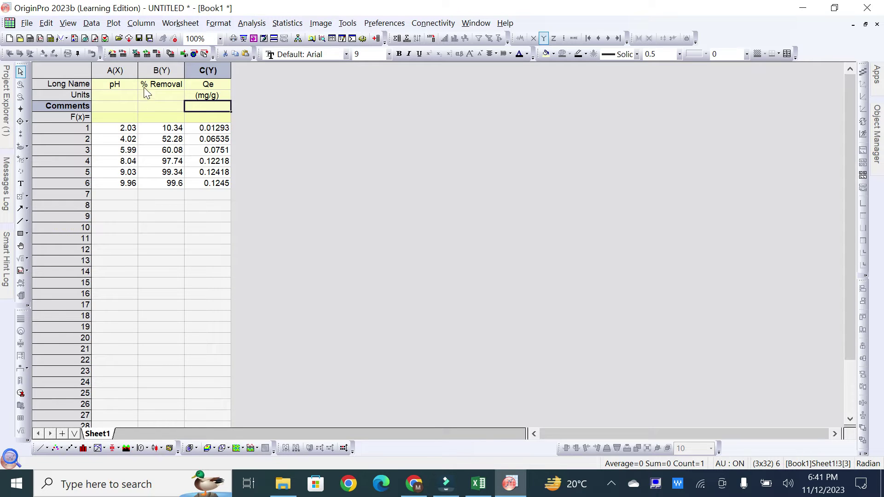
pyautogui.moveTo(119, 70); pyautogui.dragTo(204, 80)
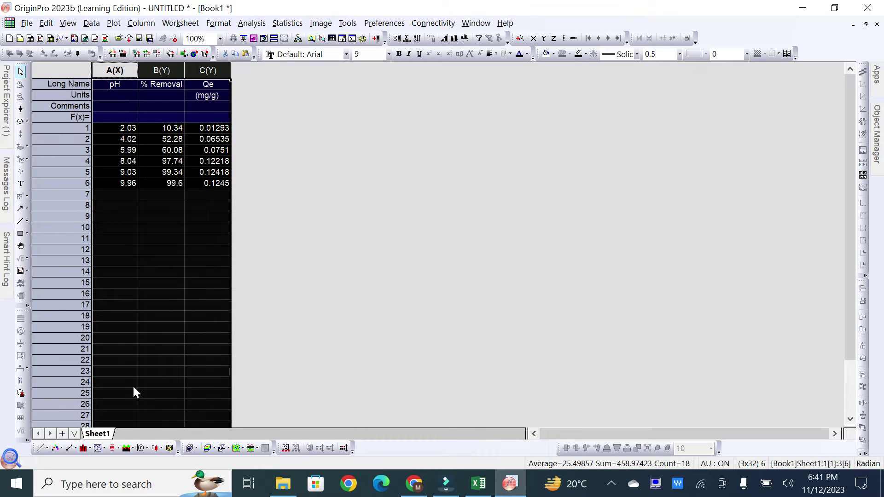
# Step: Plot the selected columns as a 2Ys Y-Y double-Y line-and-symbol graph
pyautogui.click(103, 452)
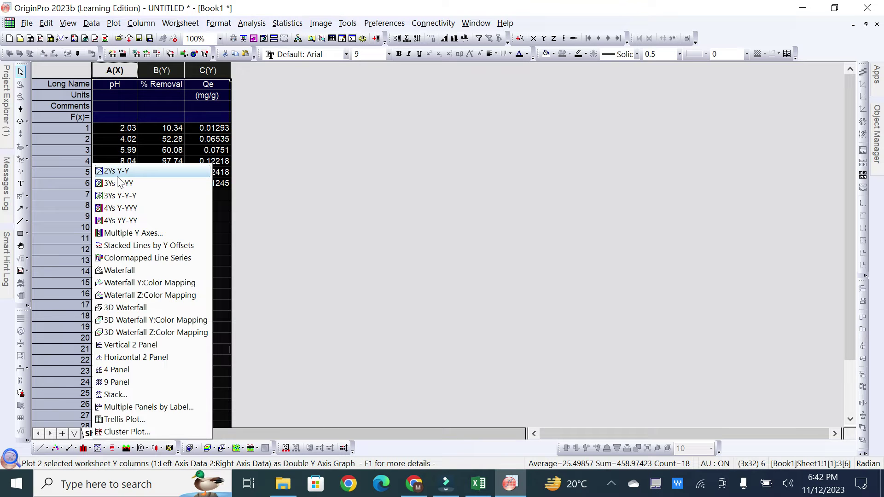
pyautogui.click(117, 176)
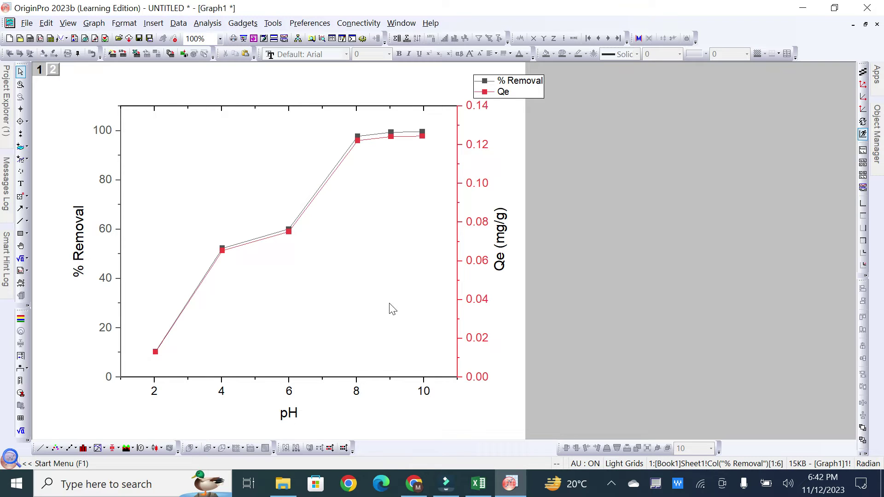
# Step: Recolour the right Y axis tick numbers black
pyautogui.click(475, 223)
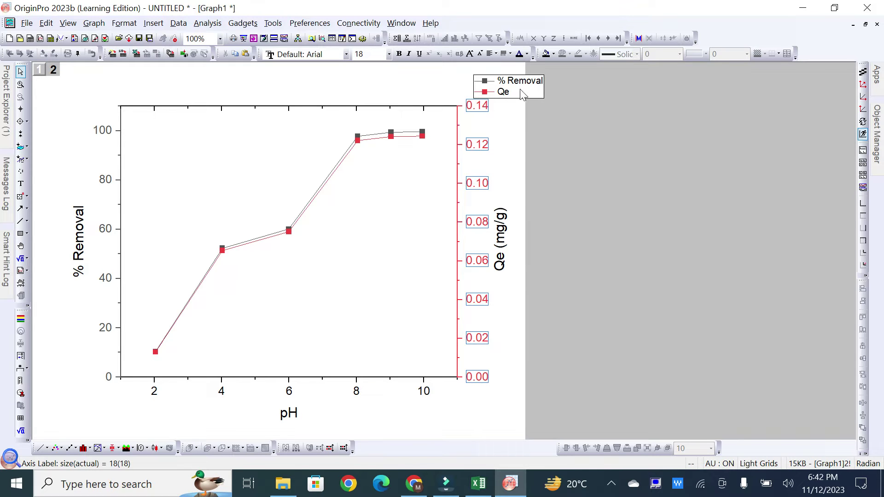
pyautogui.click(503, 201)
pyautogui.click(480, 186)
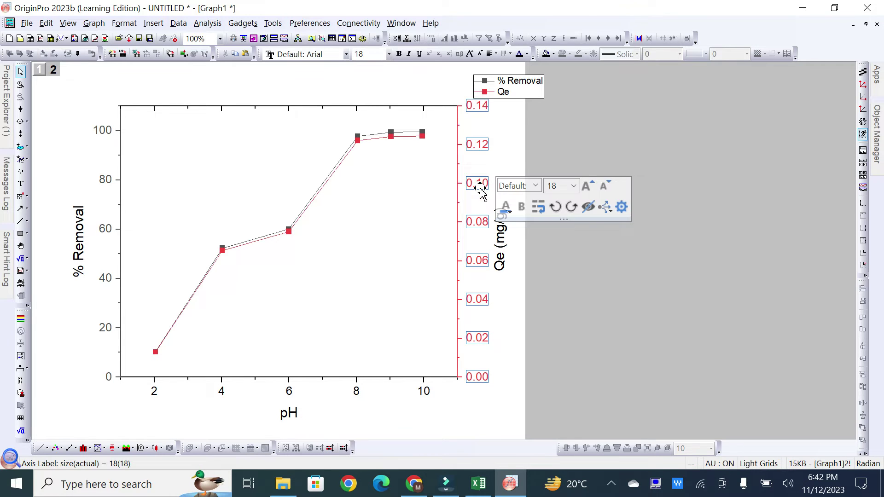
pyautogui.click(510, 213)
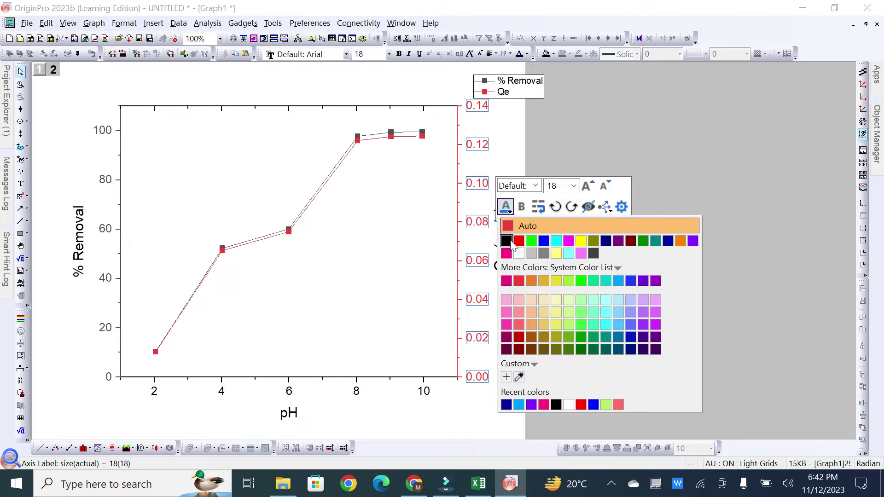
pyautogui.click(512, 242)
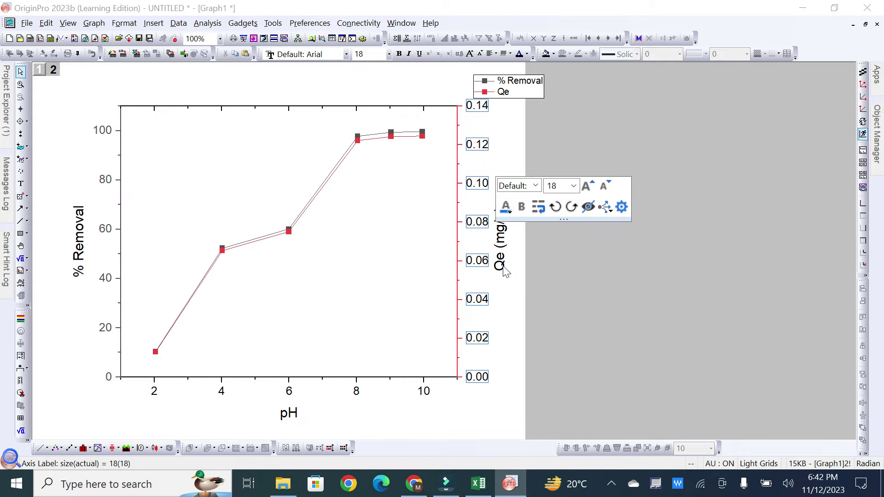
pyautogui.click(372, 178)
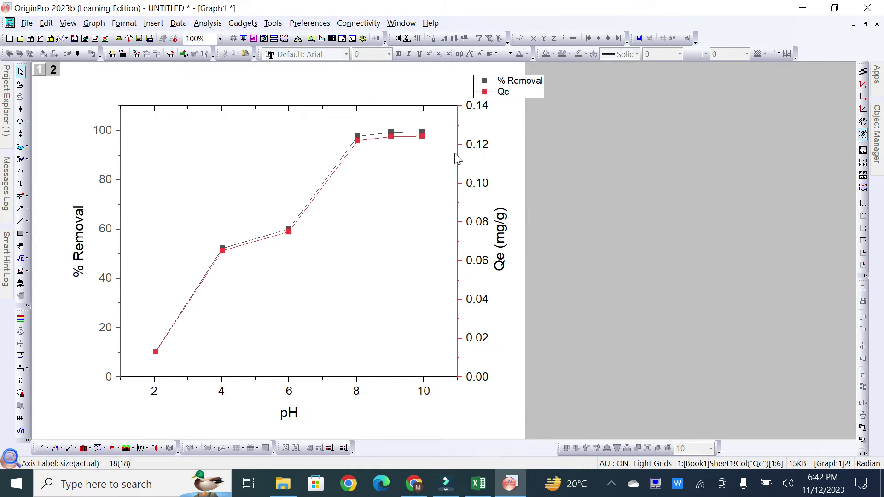
# Step: Make the right Y axis line black
pyautogui.click(460, 227)
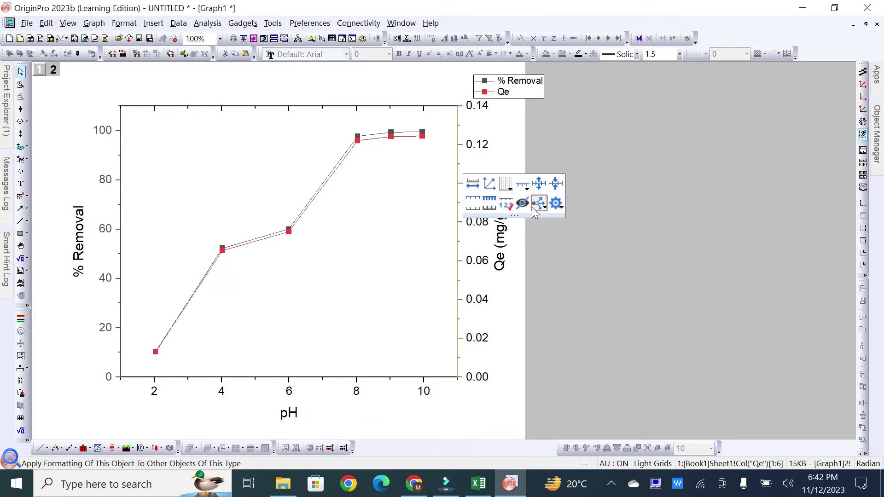
pyautogui.click(586, 54)
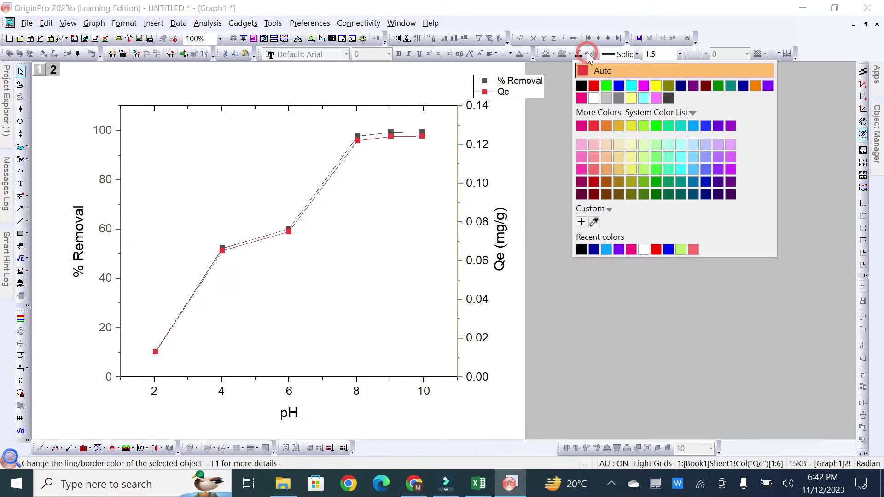
pyautogui.click(581, 86)
pyautogui.click(519, 181)
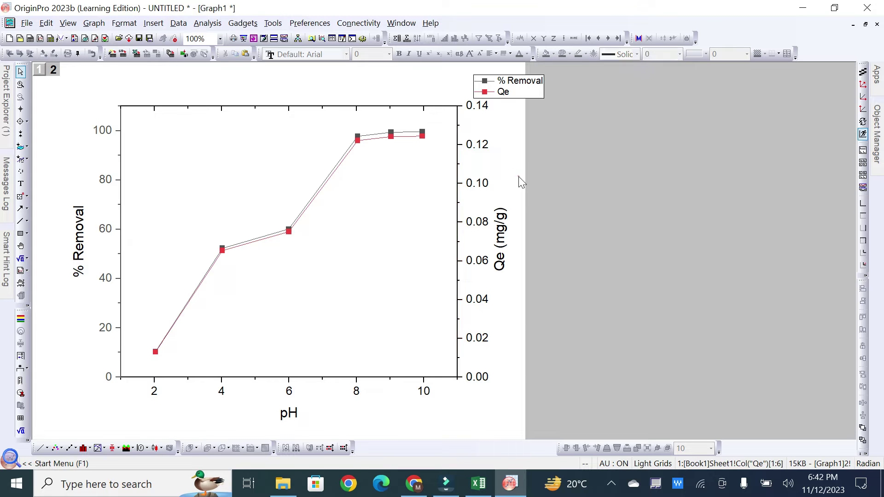
pyautogui.click(515, 90)
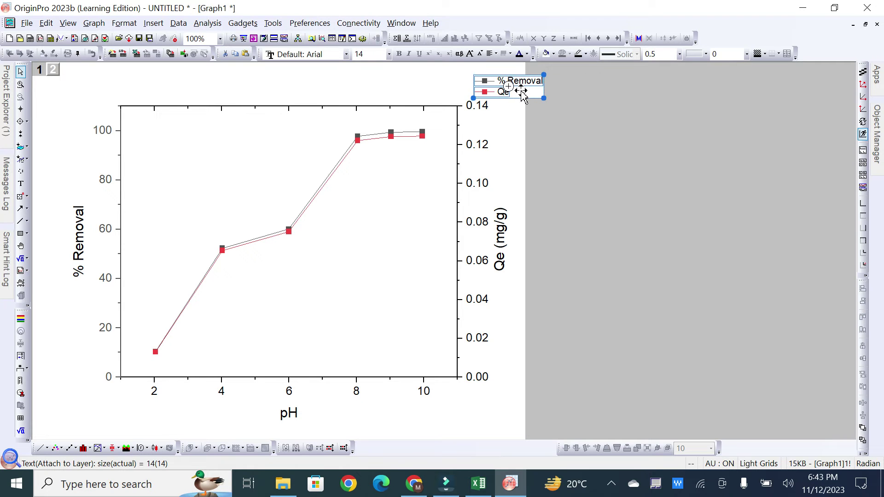
# Step: Drag the legend into the top-left corner inside the plot frame
pyautogui.moveTo(514, 90); pyautogui.dragTo(187, 146)
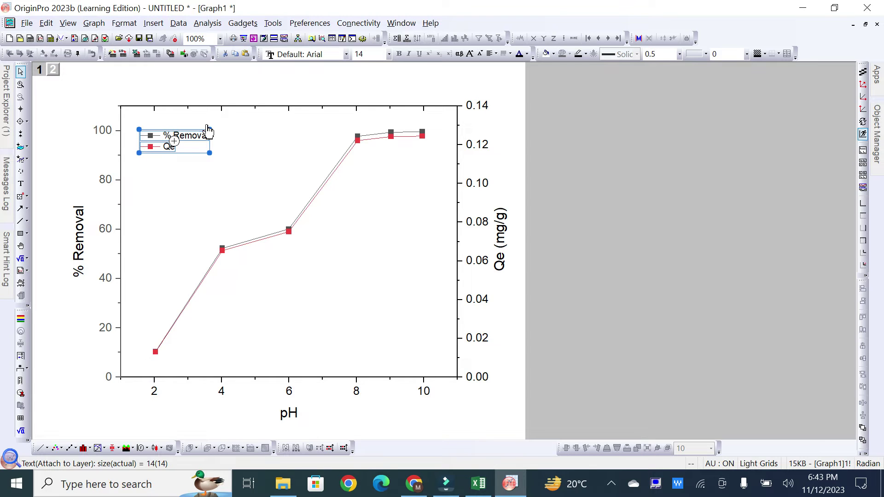
pyautogui.click(201, 162)
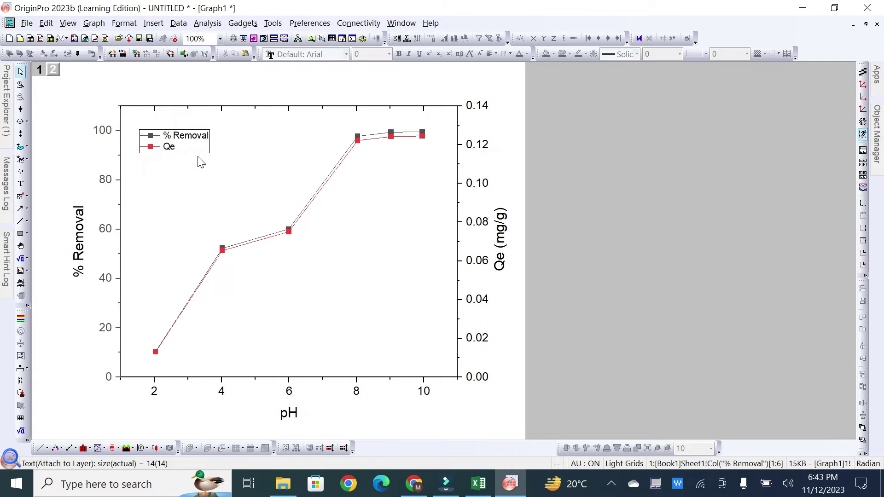
# Step: Give the % Removal symbols a navy edge colour and size 12
pyautogui.click(309, 206)
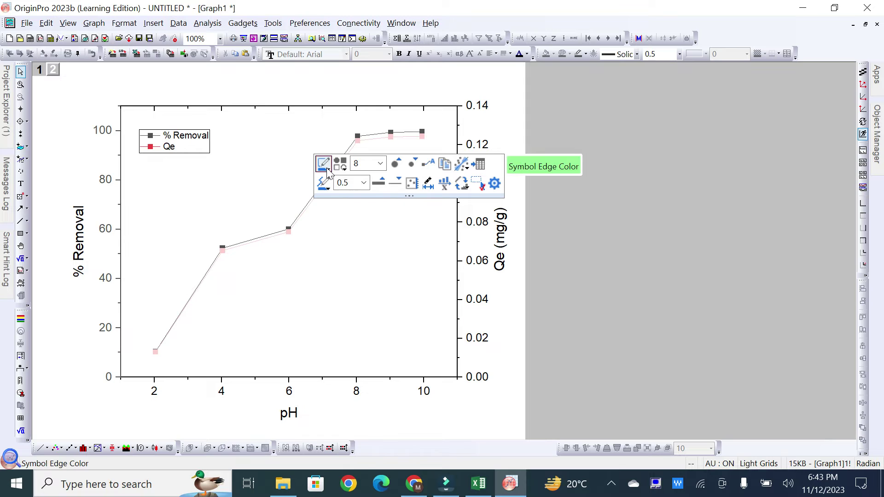
pyautogui.click(328, 169)
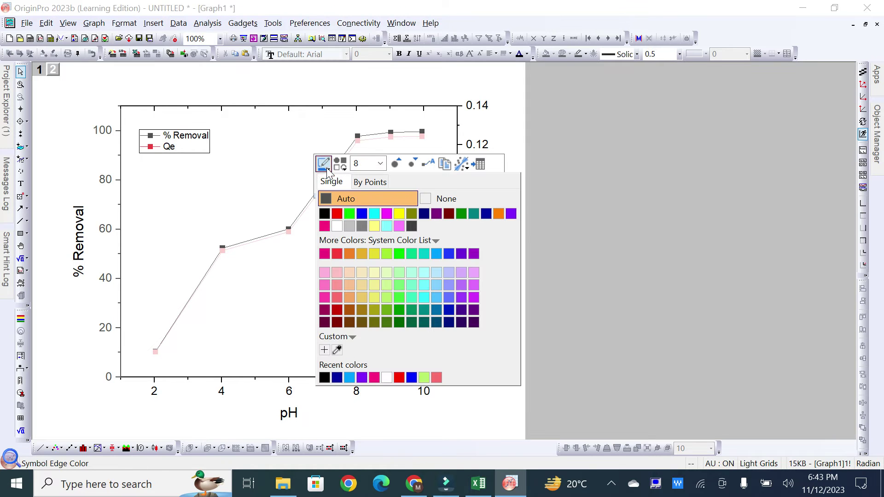
pyautogui.click(425, 214)
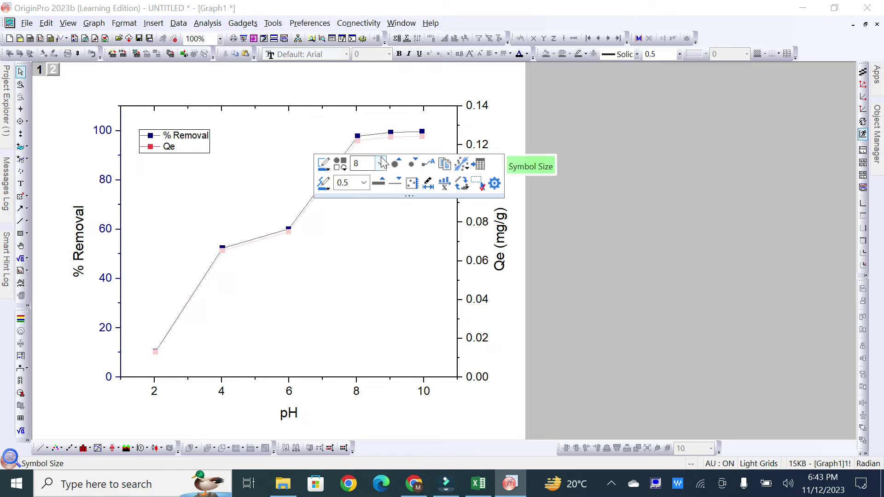
pyautogui.click(381, 164)
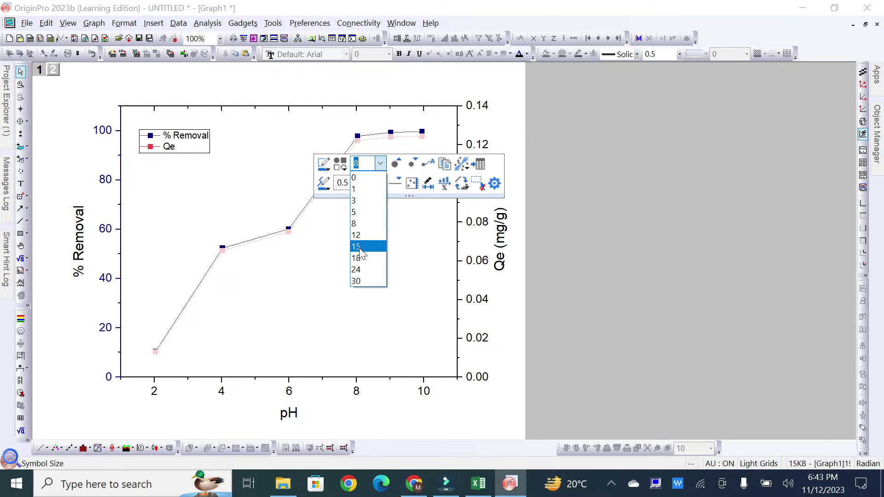
pyautogui.click(364, 236)
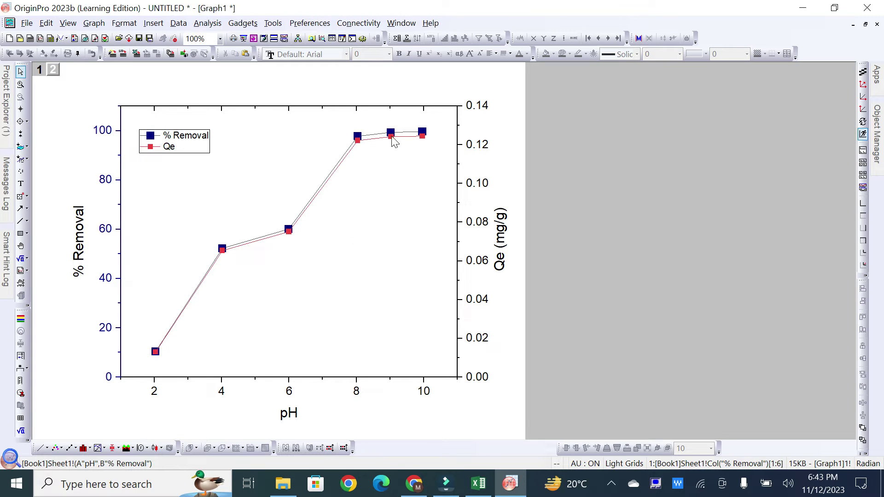
# Step: Give the Qe symbols a magenta edge colour and size 12
pyautogui.moveTo(364, 141)
pyautogui.click(353, 148)
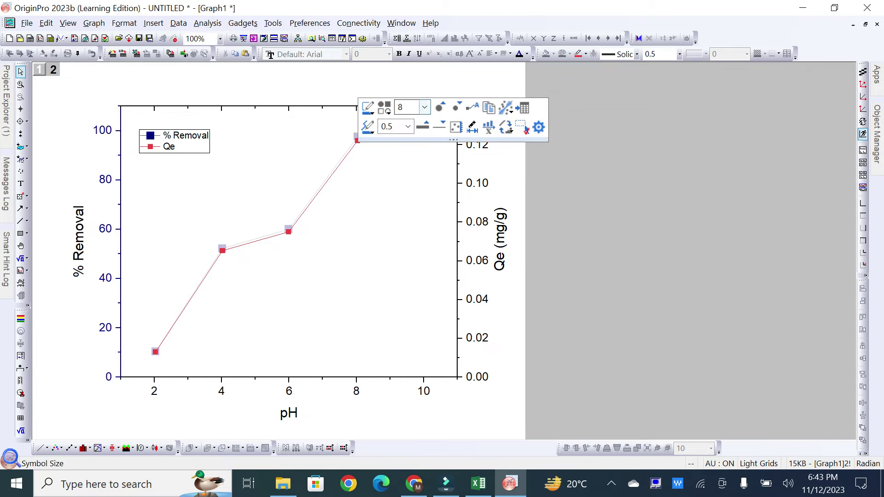
pyautogui.click(373, 111)
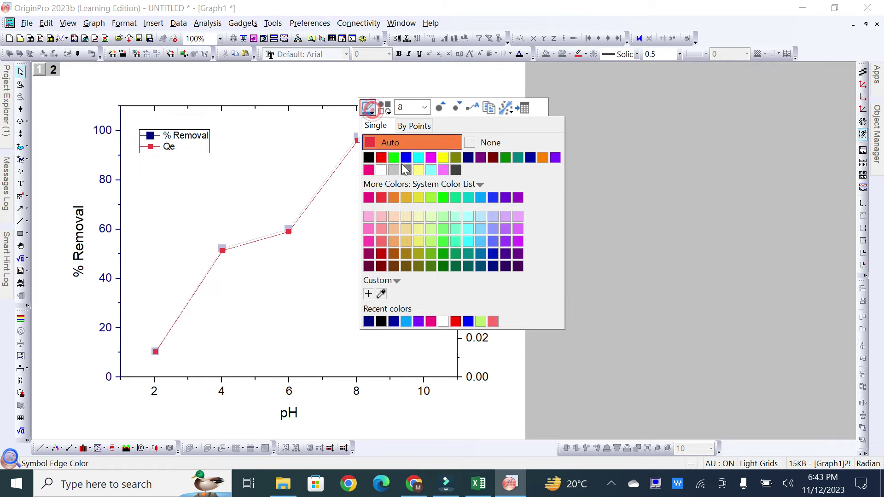
pyautogui.click(369, 170)
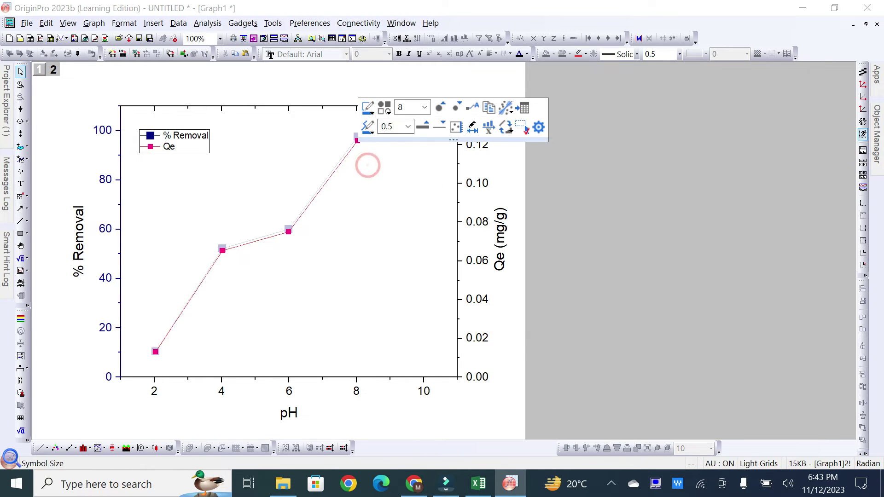
pyautogui.click(425, 109)
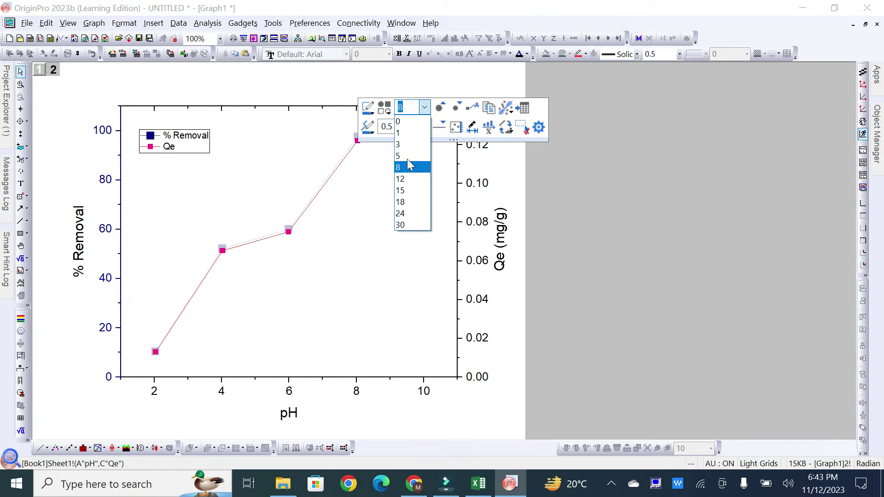
pyautogui.click(410, 178)
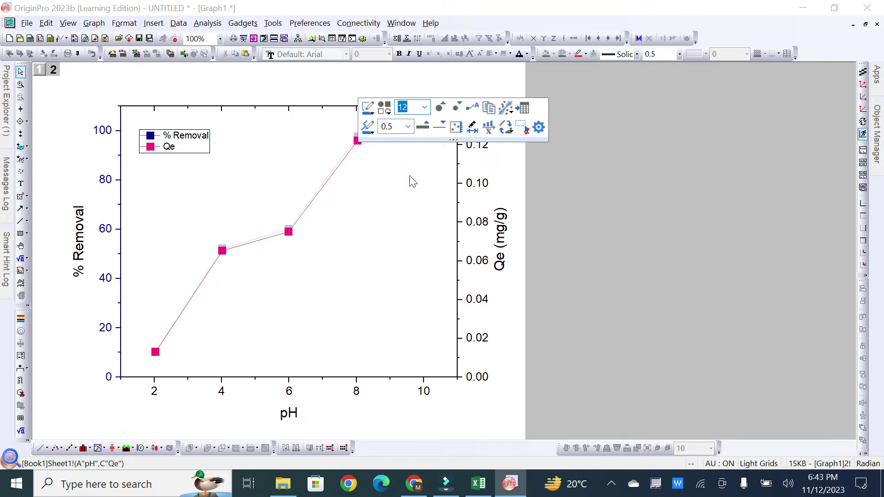
pyautogui.click(410, 177)
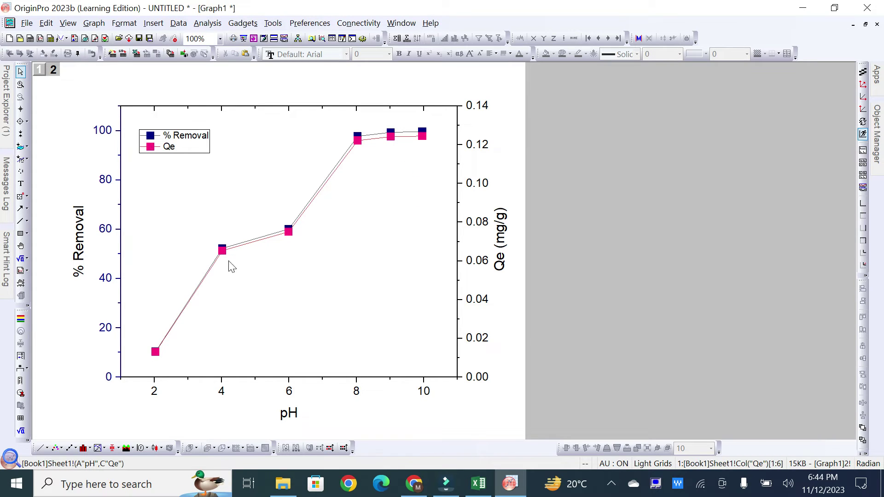
pyautogui.moveTo(357, 147)
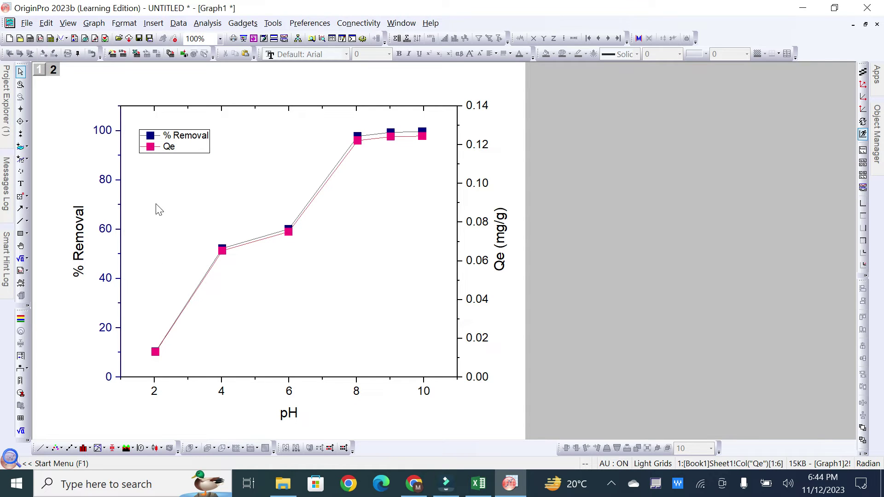
# Step: Set the % Removal axis title font to Times New Roman
pyautogui.click(84, 227)
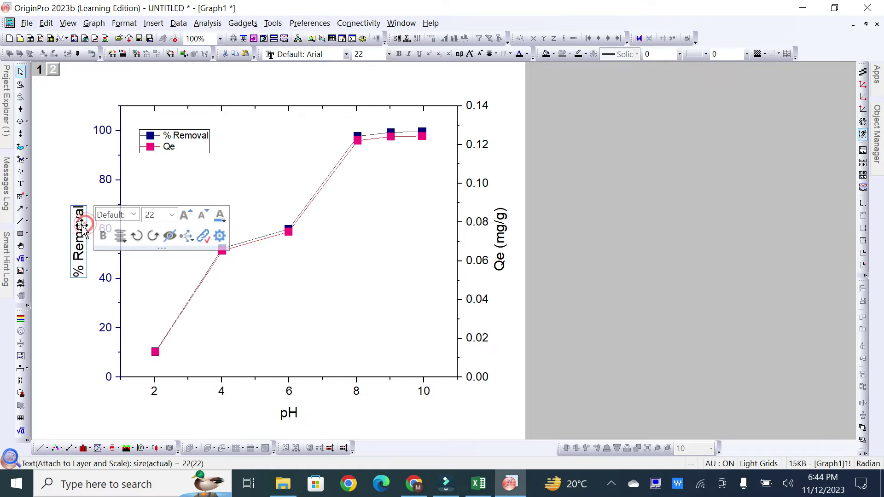
pyautogui.click(341, 55)
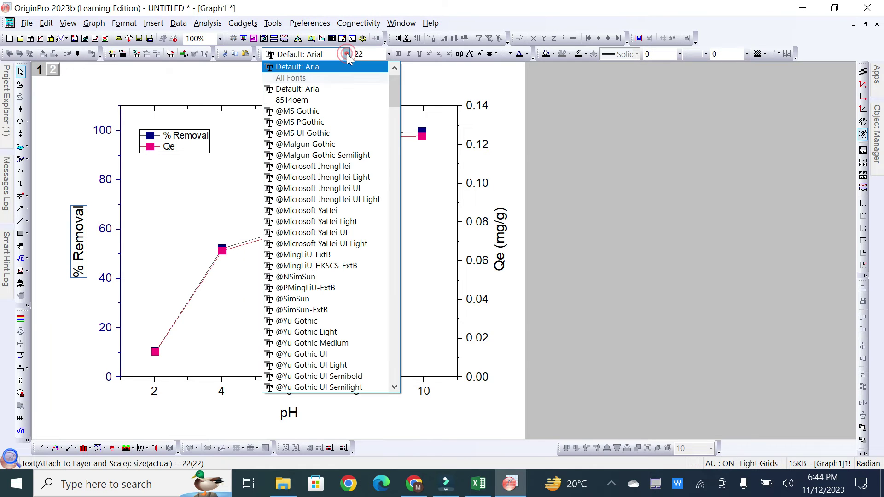
pyautogui.write('Times New Roman')
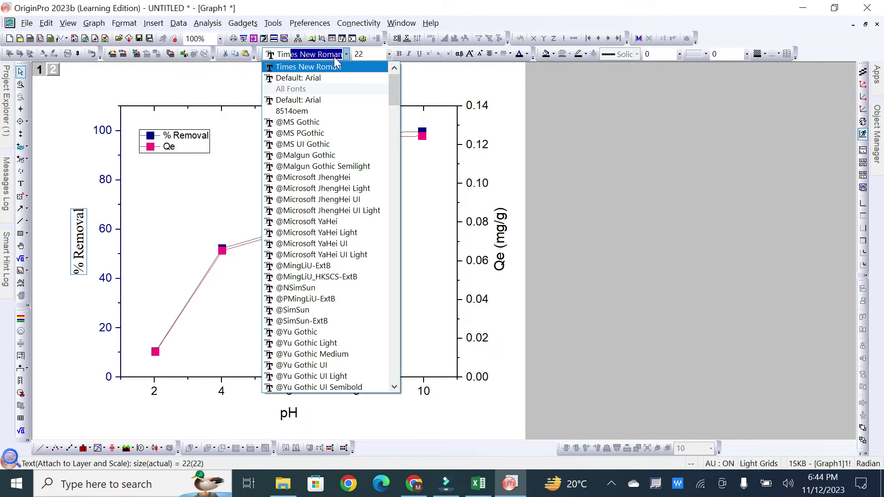
pyautogui.press('Return')
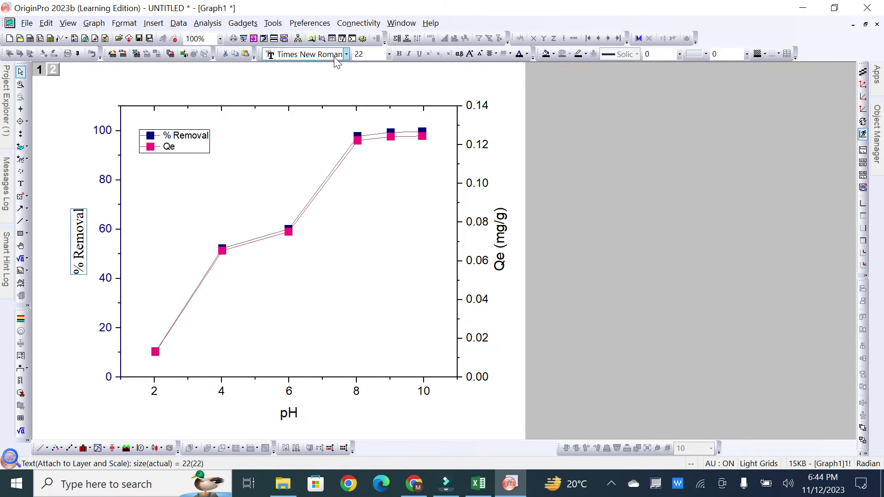
# Step: Format the left-axis tick numbers as black Times New Roman, size 20
pyautogui.click(108, 232)
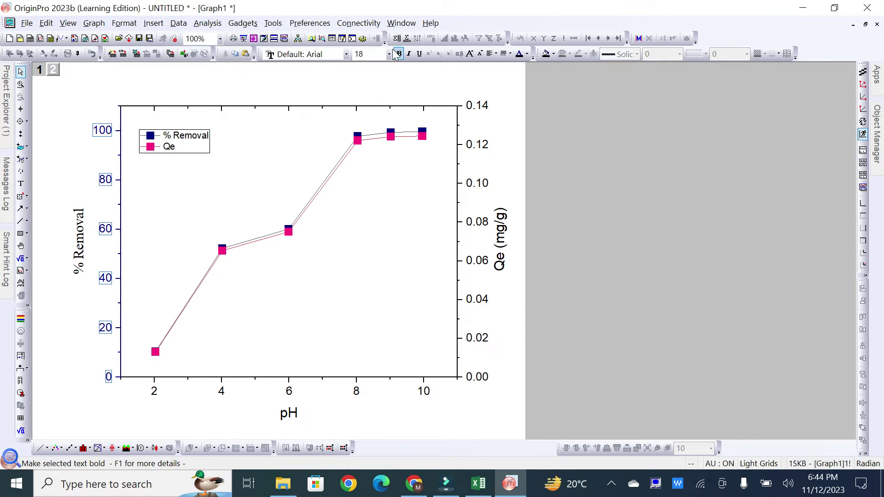
pyautogui.click(346, 55)
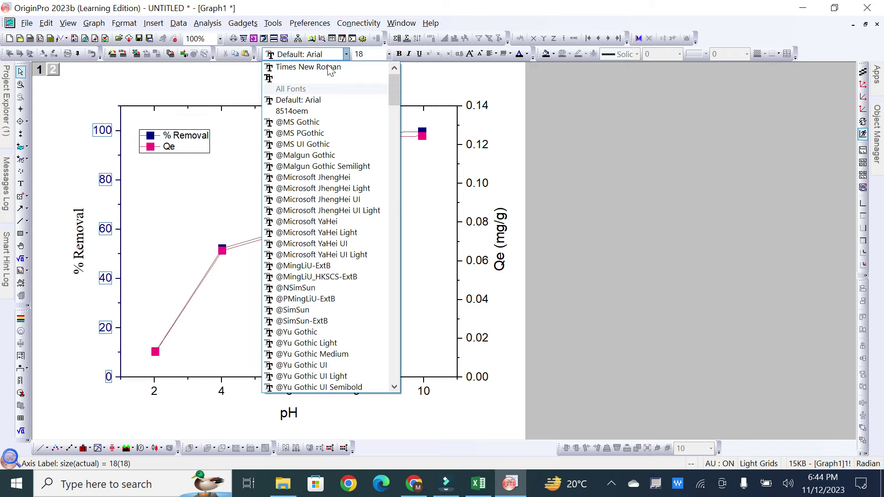
pyautogui.click(330, 67)
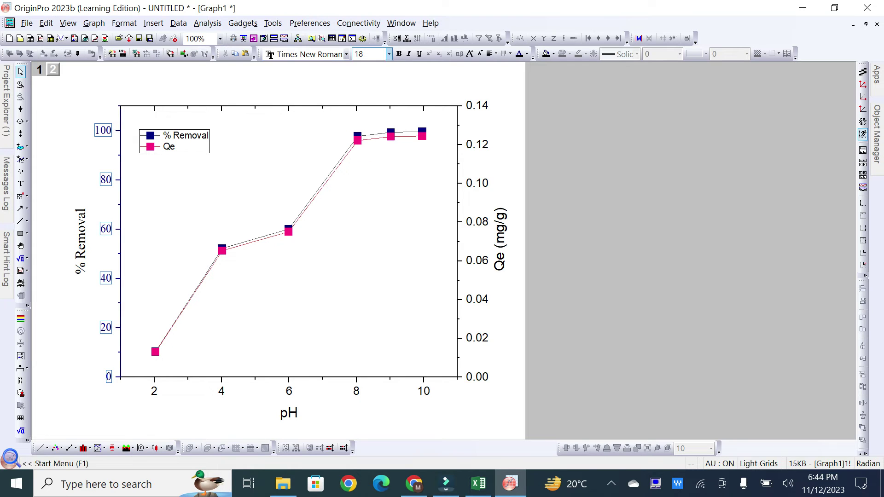
pyautogui.click(389, 54)
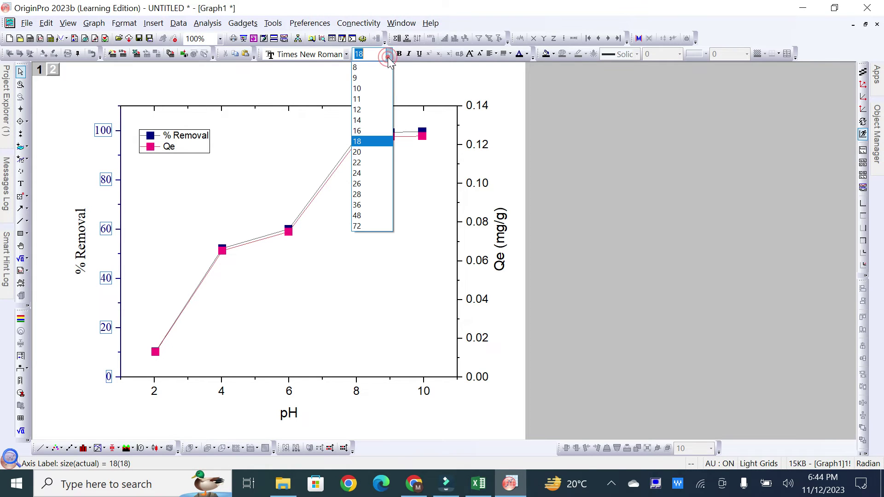
pyautogui.click(369, 153)
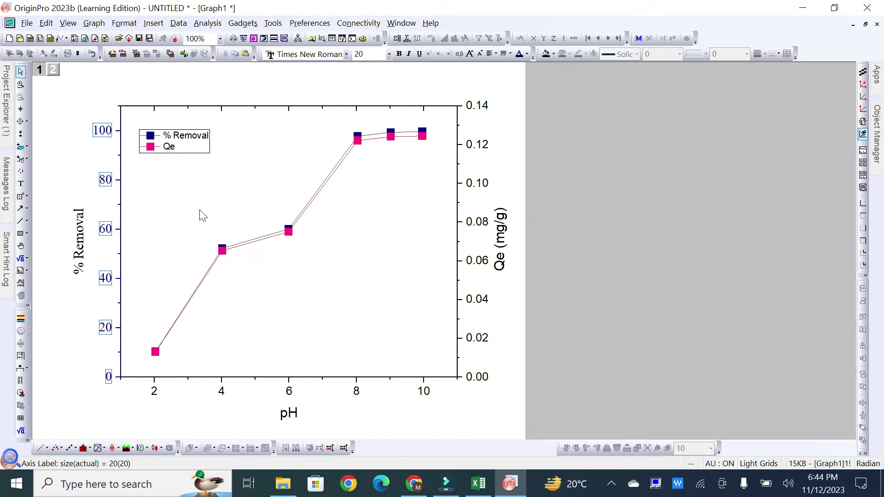
pyautogui.click(527, 54)
pyautogui.click(522, 85)
# Step: Bold the % Removal, pH and Qe (mg/g) axis titles
pyautogui.click(79, 237)
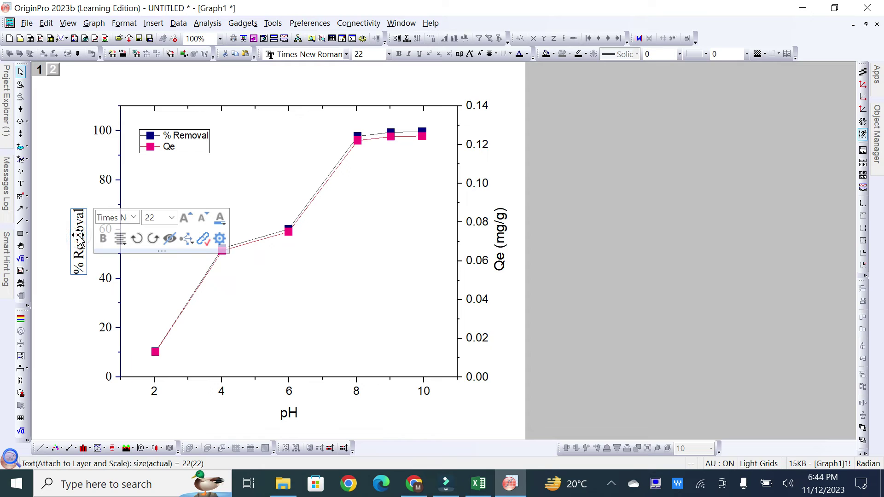
pyautogui.click(104, 238)
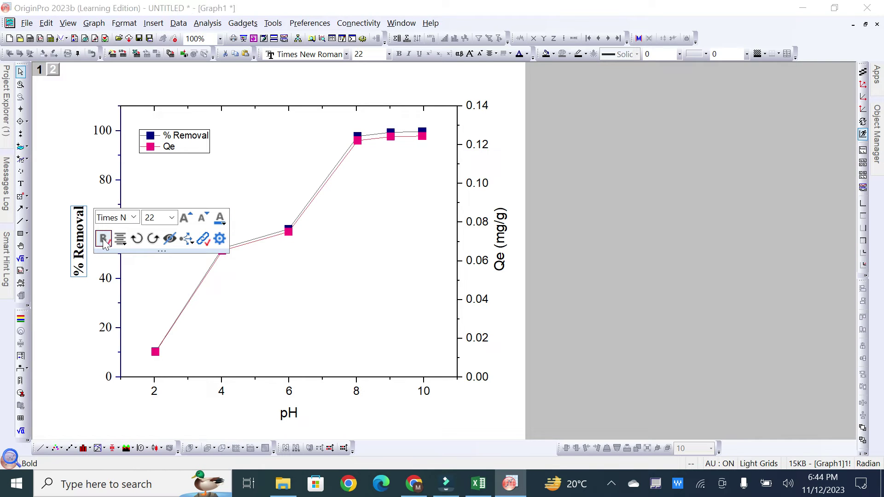
pyautogui.click(285, 416)
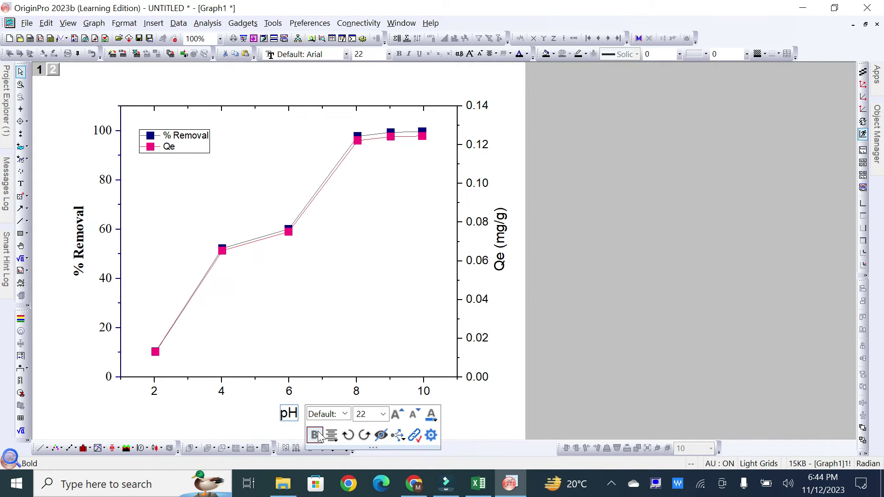
pyautogui.click(315, 434)
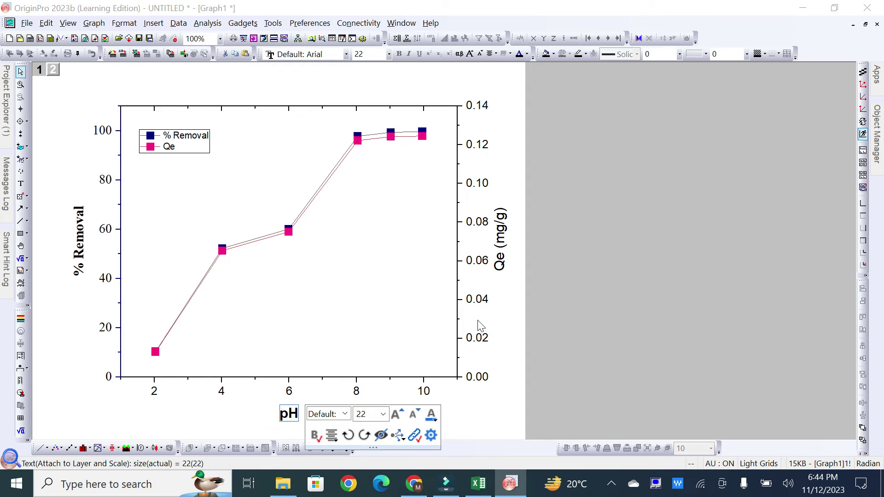
pyautogui.click(504, 257)
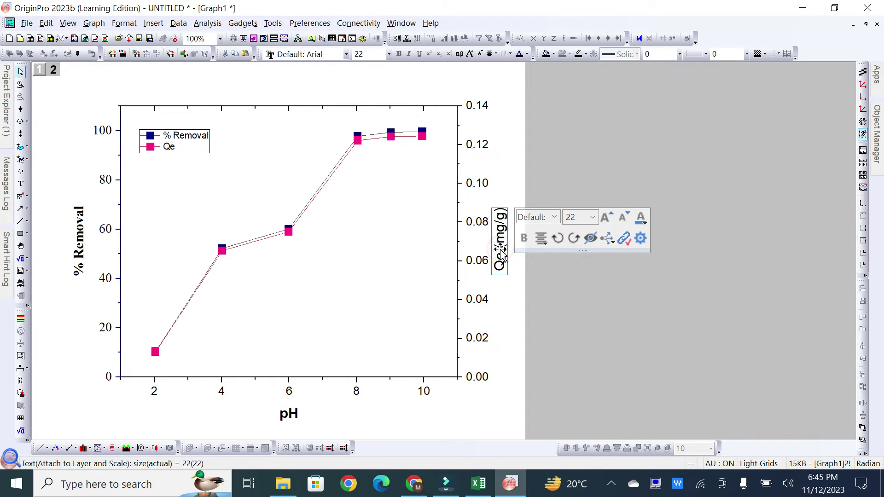
pyautogui.click(524, 247)
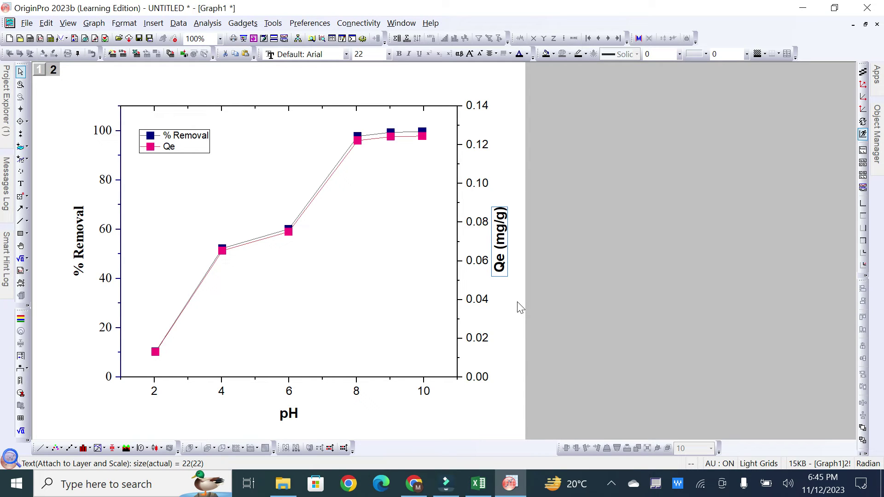
pyautogui.click(518, 303)
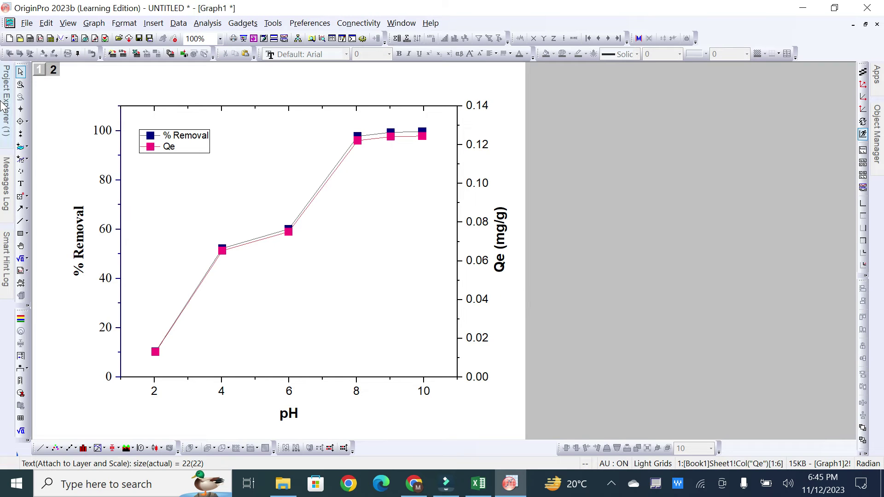
# Step: Open Book1 and clear data rows 1 and 2 (pH 2.03 and 4.02)
pyautogui.moveTo(2, 105)
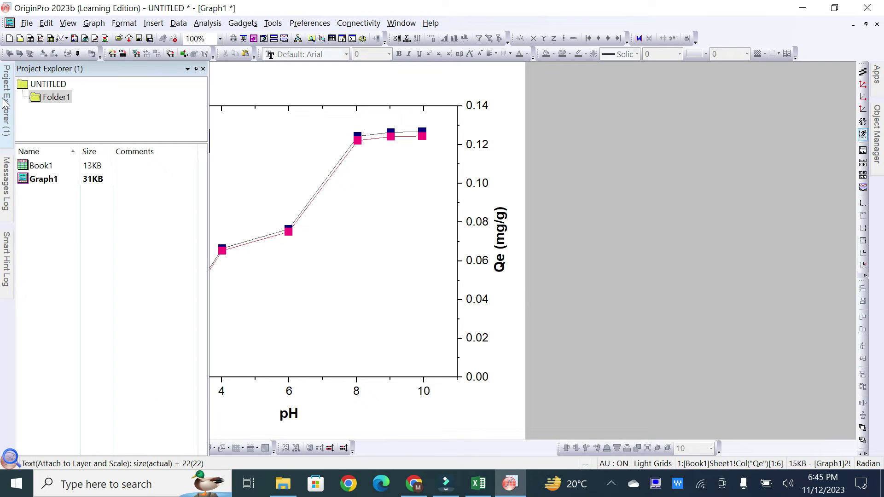
pyautogui.doubleClick(45, 166)
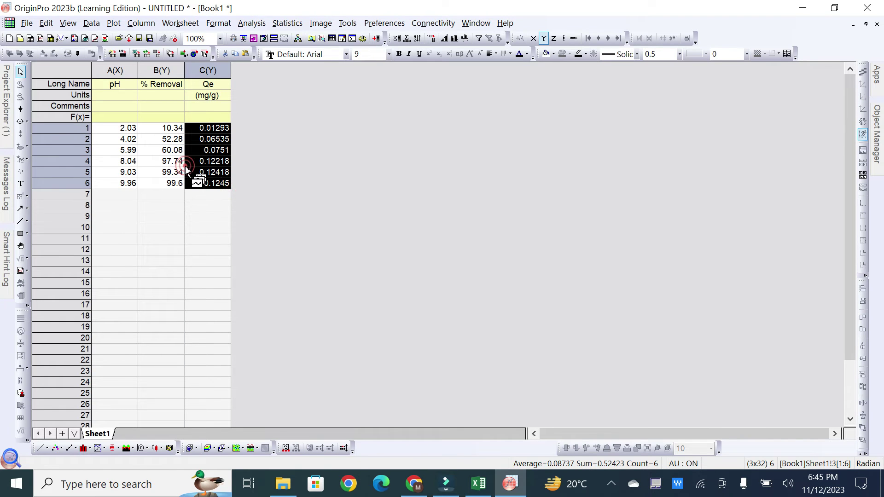
pyautogui.click(161, 167)
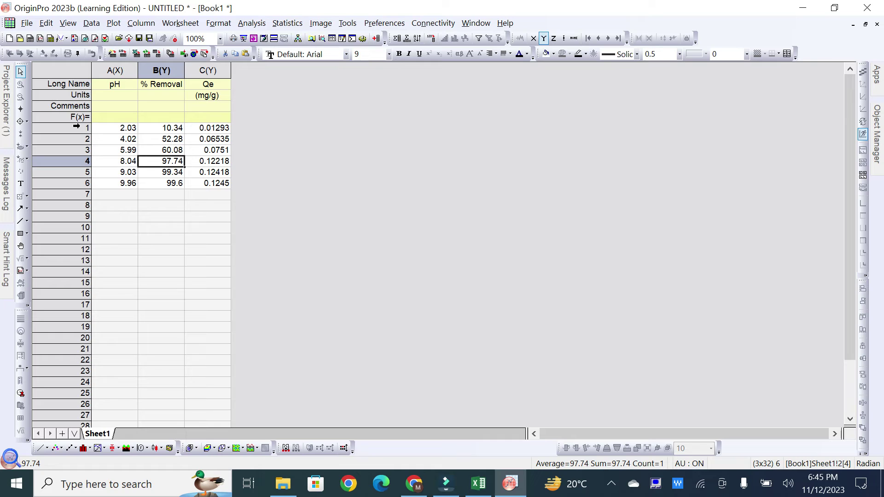
pyautogui.click(79, 126)
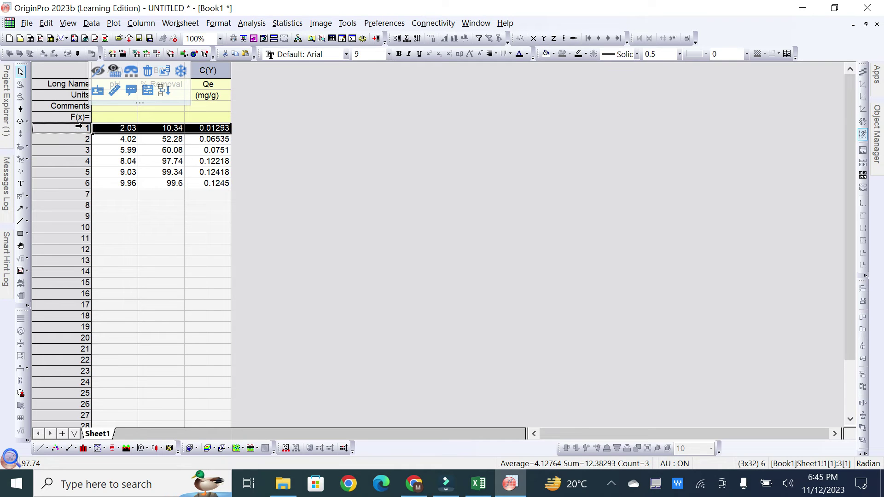
pyautogui.press('Delete')
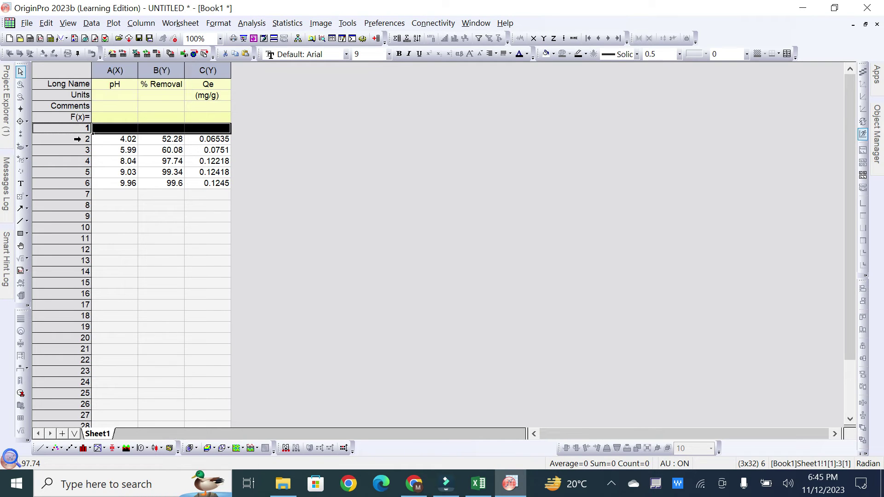
pyautogui.click(77, 139)
pyautogui.press('Delete')
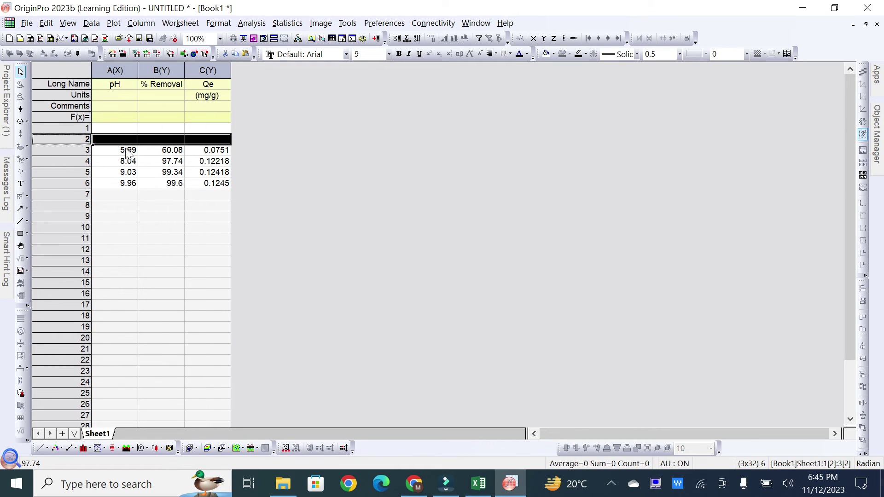
# Step: Return to the Graph1 window from Project Explorer
pyautogui.click(127, 152)
pyautogui.moveTo(7, 136)
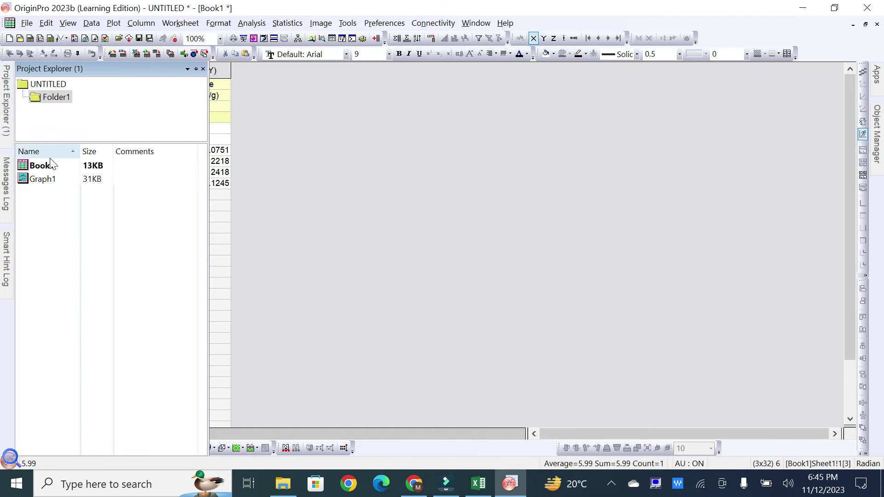
pyautogui.doubleClick(62, 181)
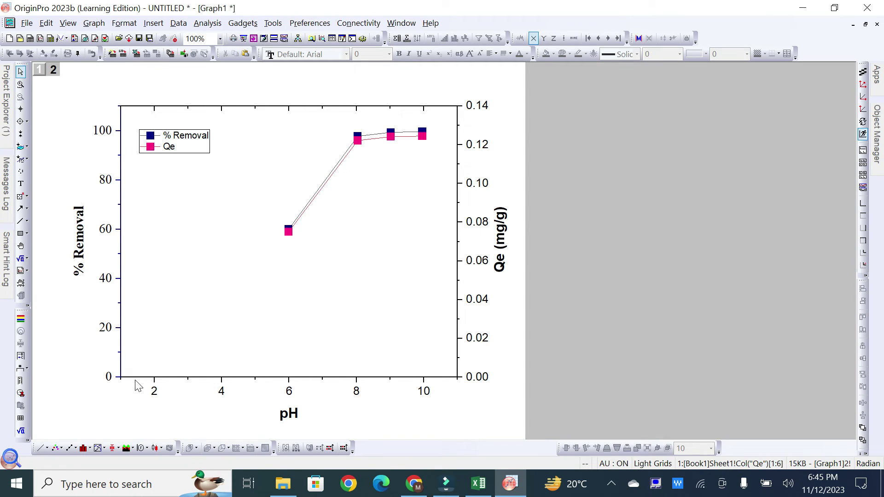
# Step: Set the pH axis scale to start at 6 with a major tick increment of 1
pyautogui.doubleClick(292, 396)
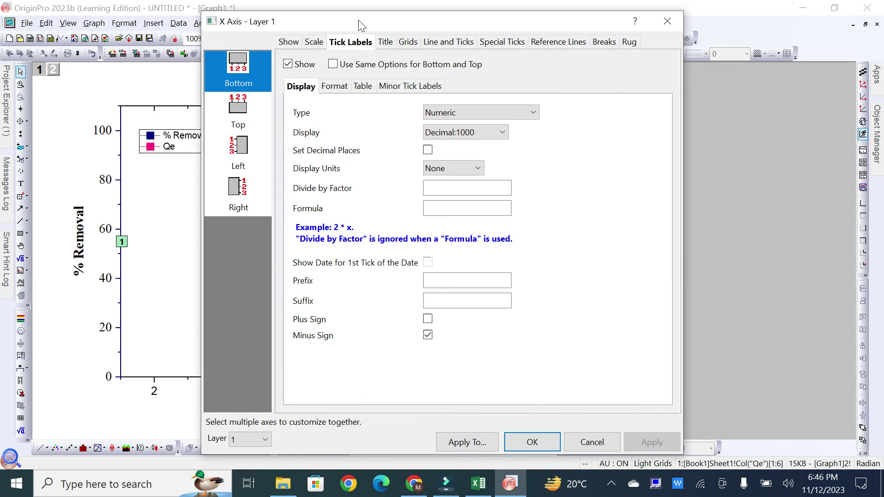
pyautogui.moveTo(361, 26); pyautogui.dragTo(566, 21)
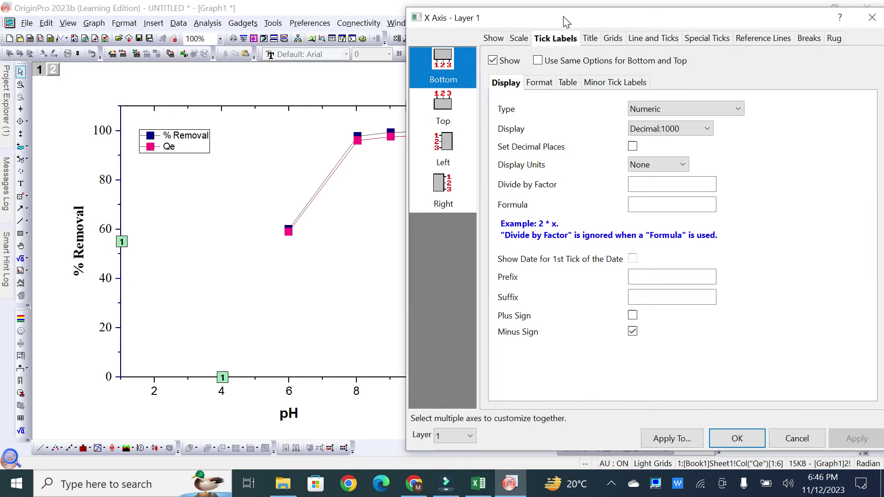
pyautogui.click(513, 41)
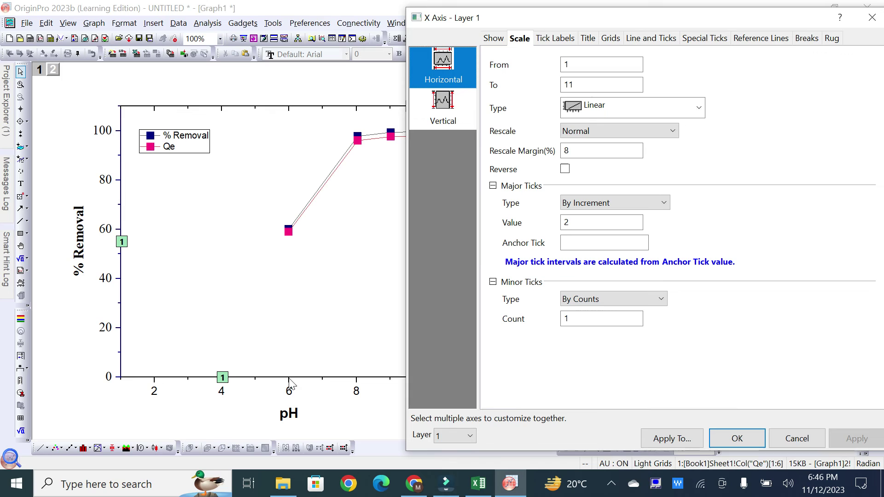
pyautogui.doubleClick(566, 65)
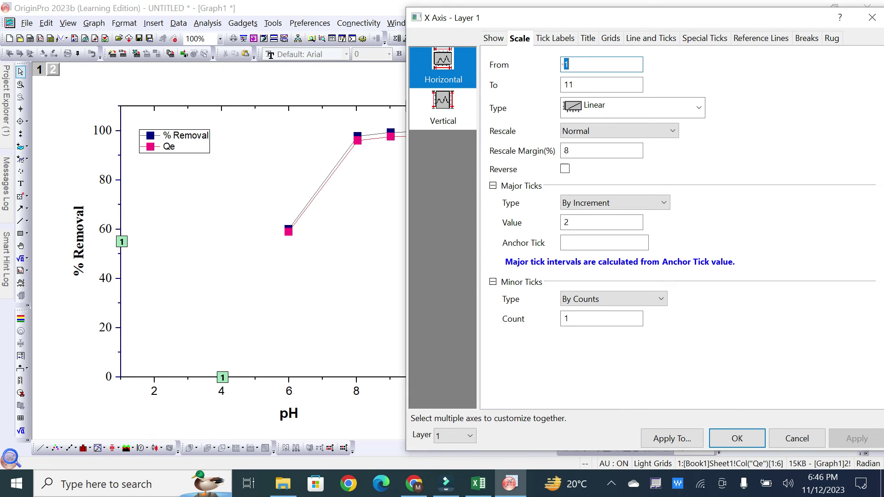
pyautogui.write('6')
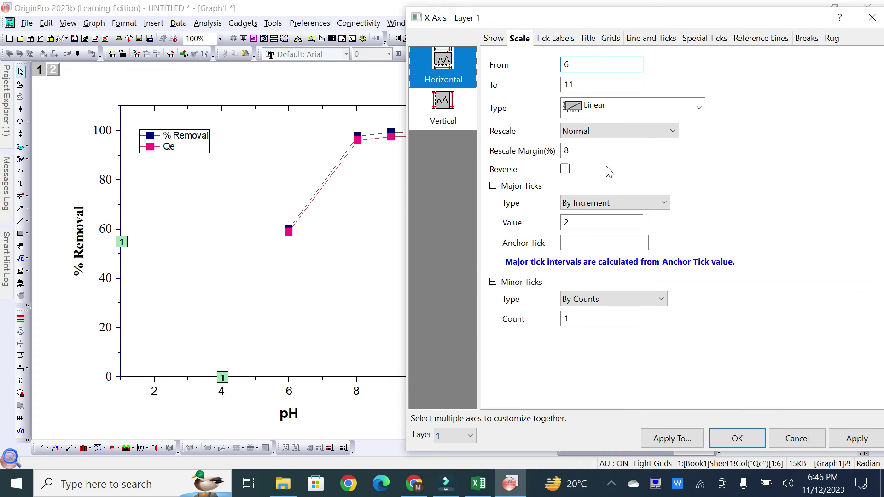
pyautogui.doubleClick(567, 223)
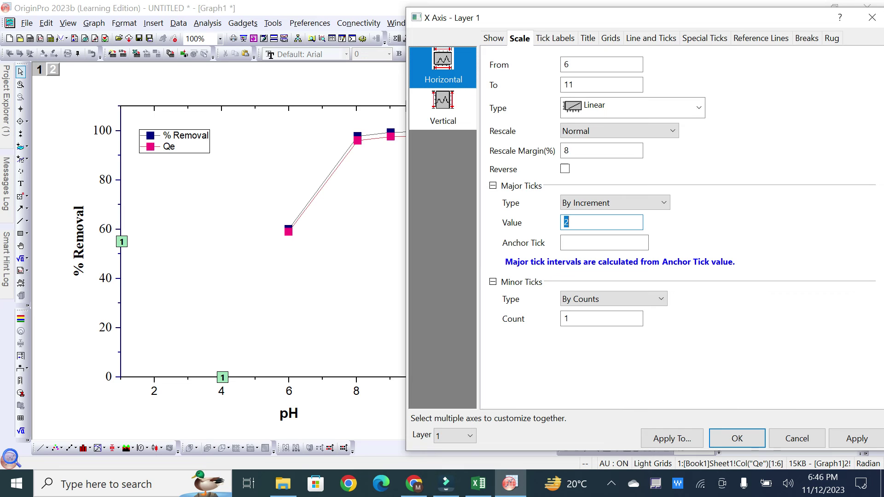
pyautogui.write('1')
pyautogui.press('Return')
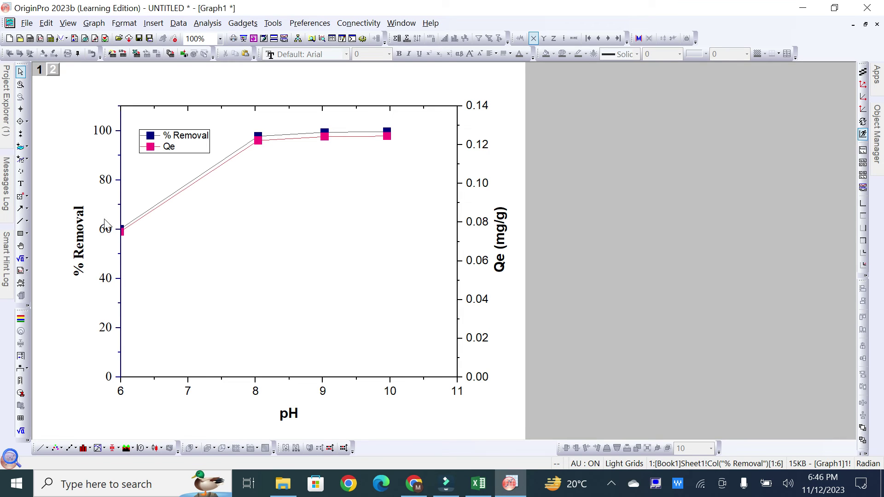
pyautogui.doubleClick(110, 328)
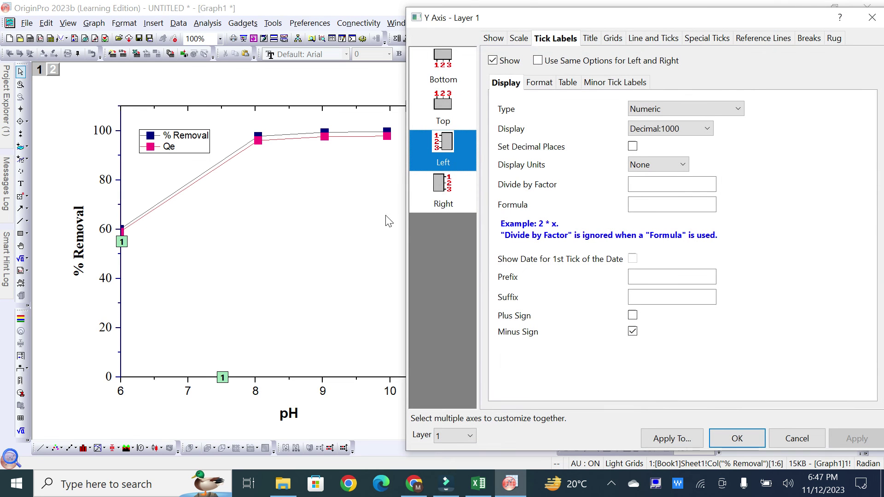
# Step: Set the left % Removal axis to start at 40 with major ticks every 10
pyautogui.click(521, 39)
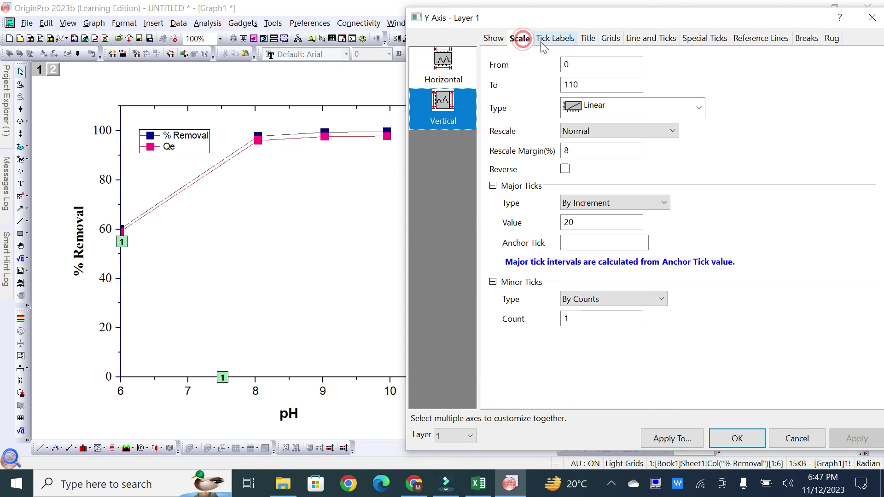
pyautogui.doubleClick(566, 65)
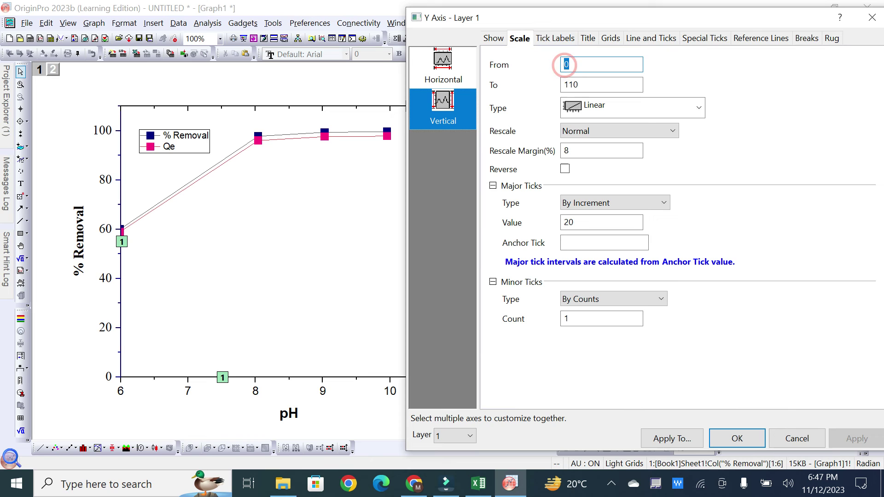
pyautogui.write('40')
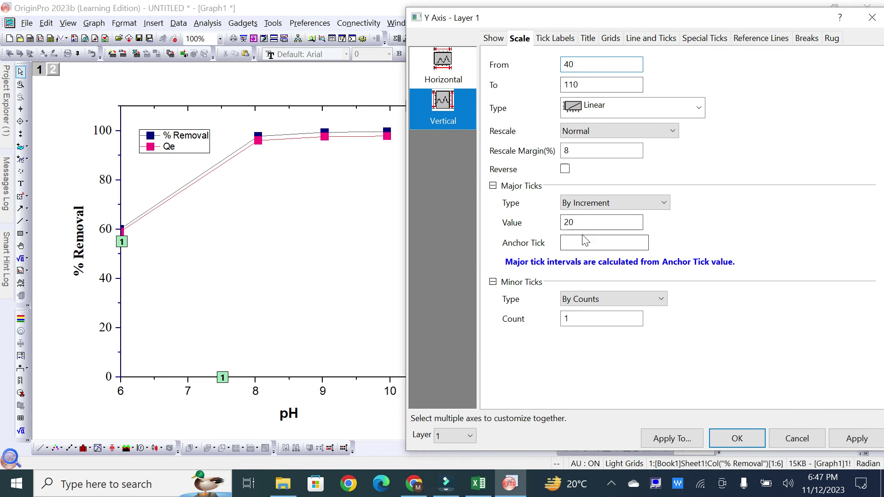
pyautogui.doubleClick(569, 223)
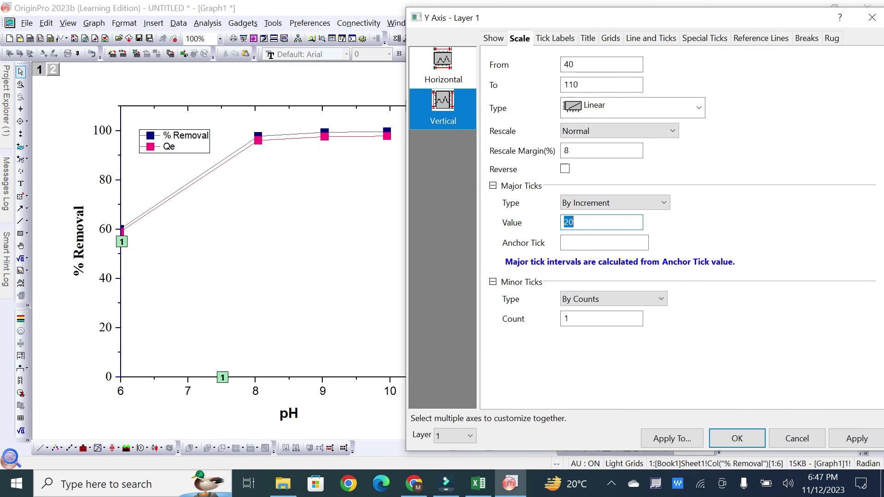
pyautogui.write('10')
pyautogui.press('Return')
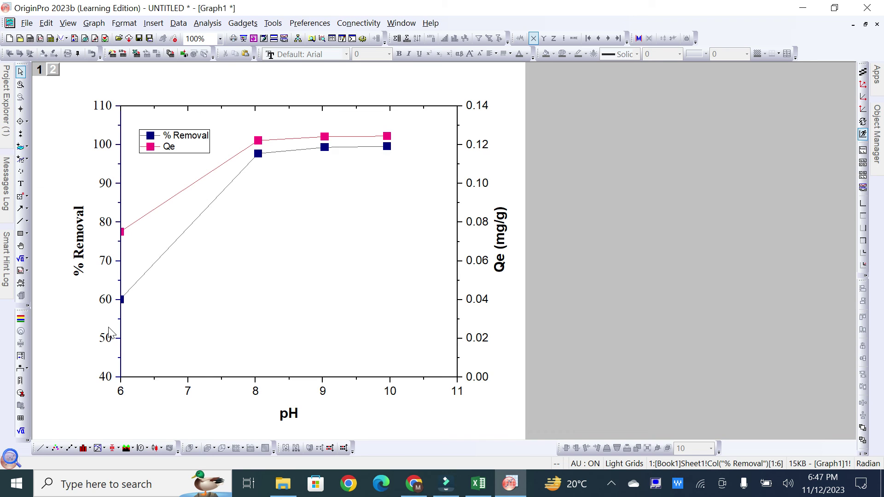
pyautogui.doubleClick(484, 302)
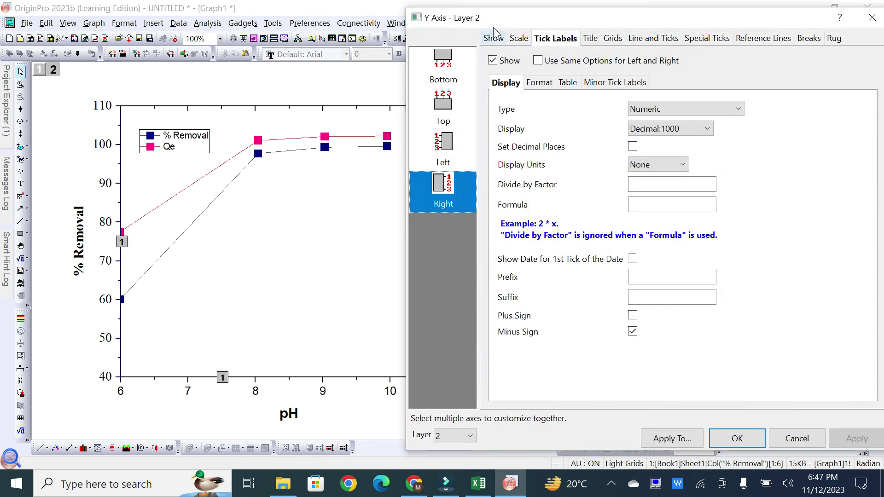
# Step: Change the right Qe (mg/g) axis start value from 0 to 0.03
pyautogui.click(519, 39)
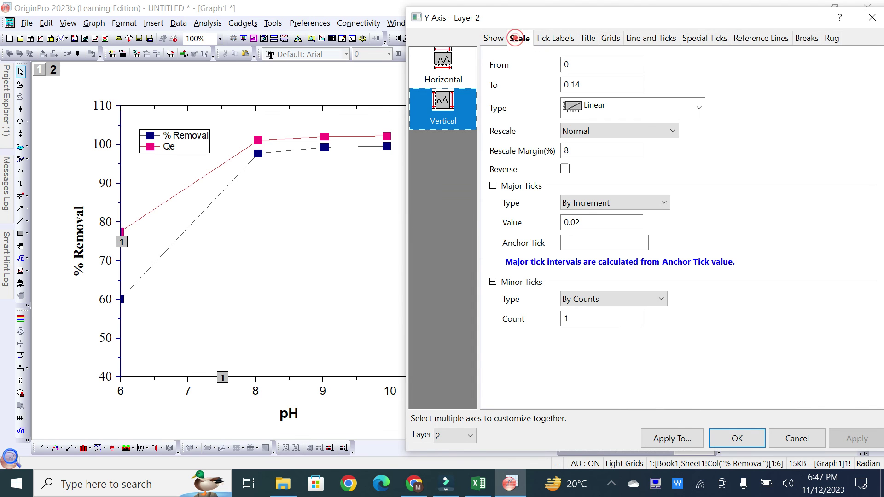
pyautogui.click(568, 65)
pyautogui.write('.03')
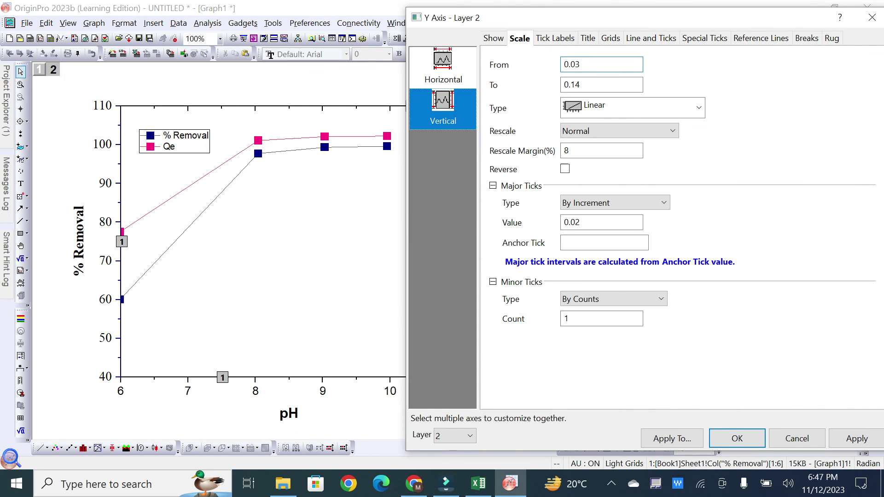
pyautogui.press('Return')
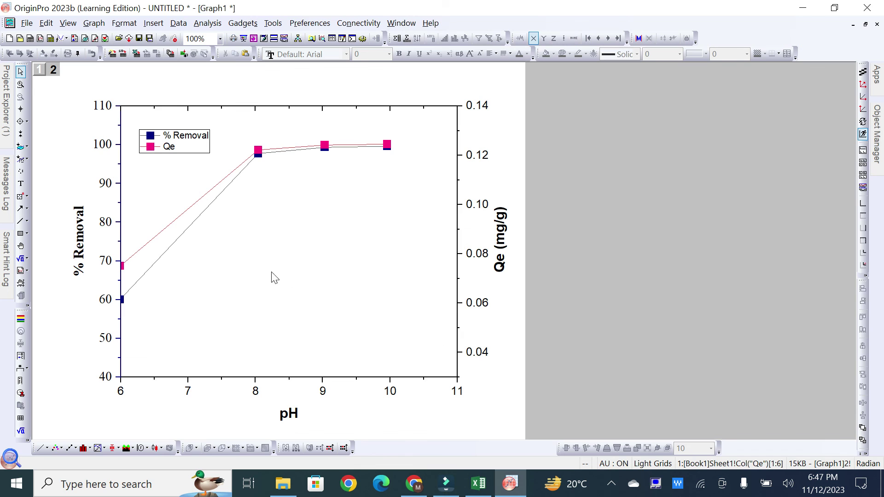